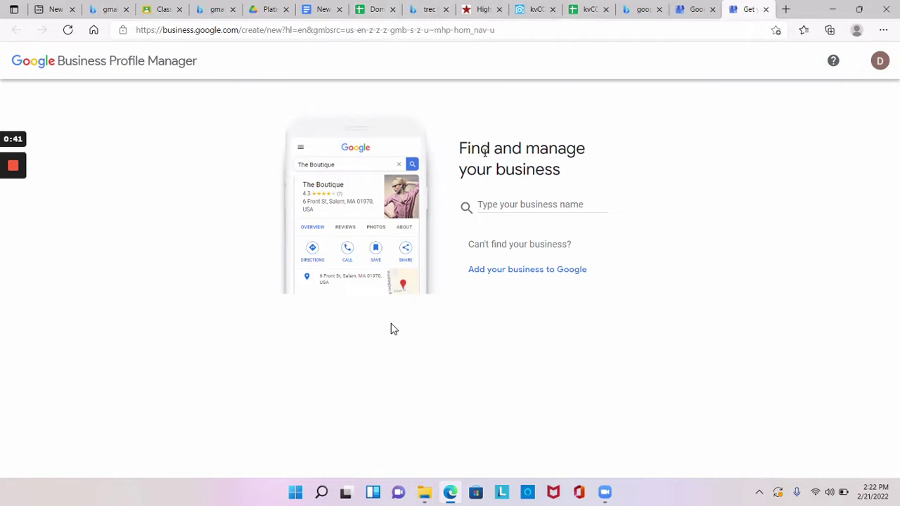
# - Enter 'Hemisphere Real Estate Investments, LLC' as the business name and create that new business
pyautogui.click(490, 203)
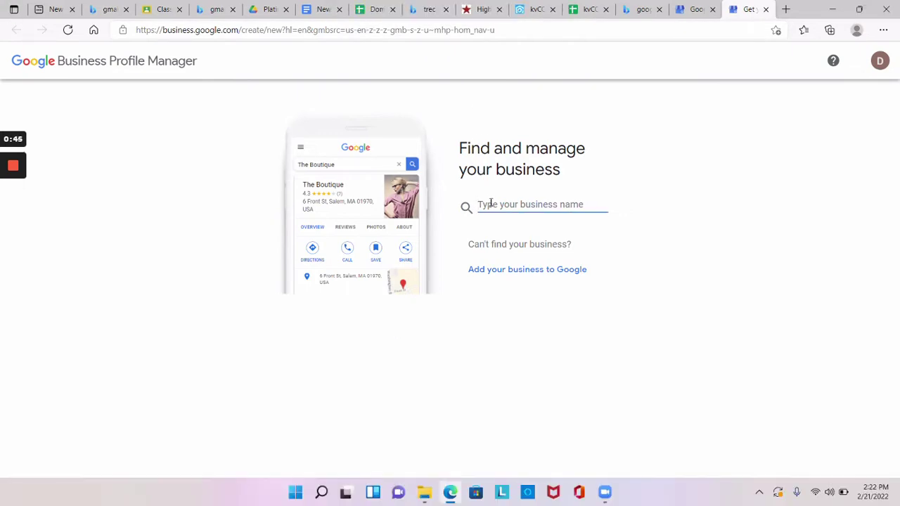
pyautogui.write('H')
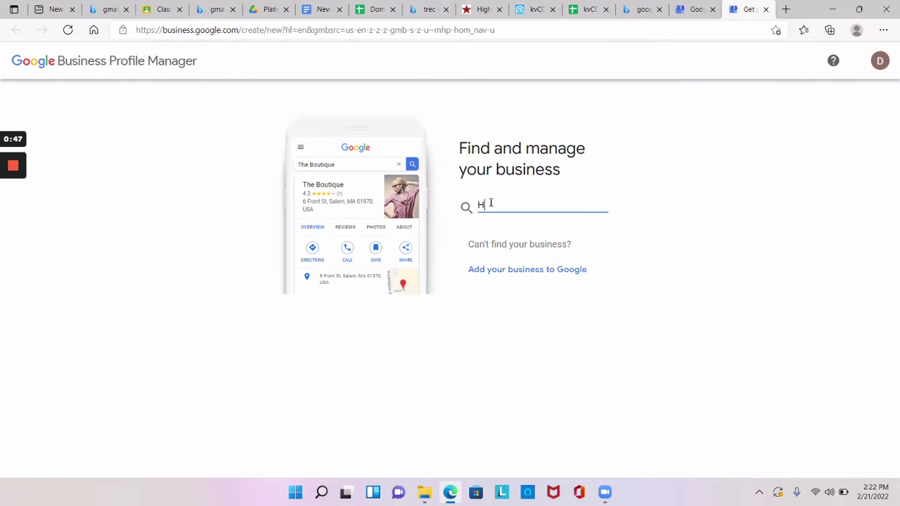
pyautogui.write('emis')
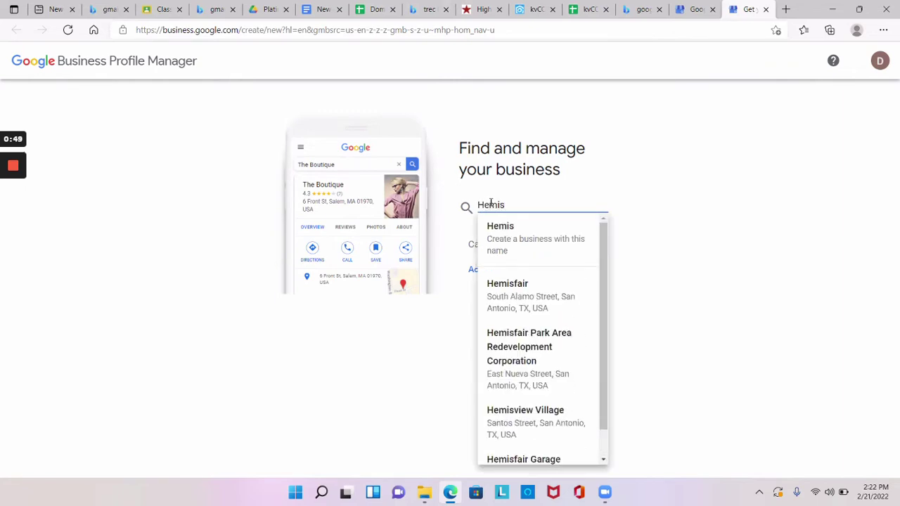
pyautogui.write('phere')
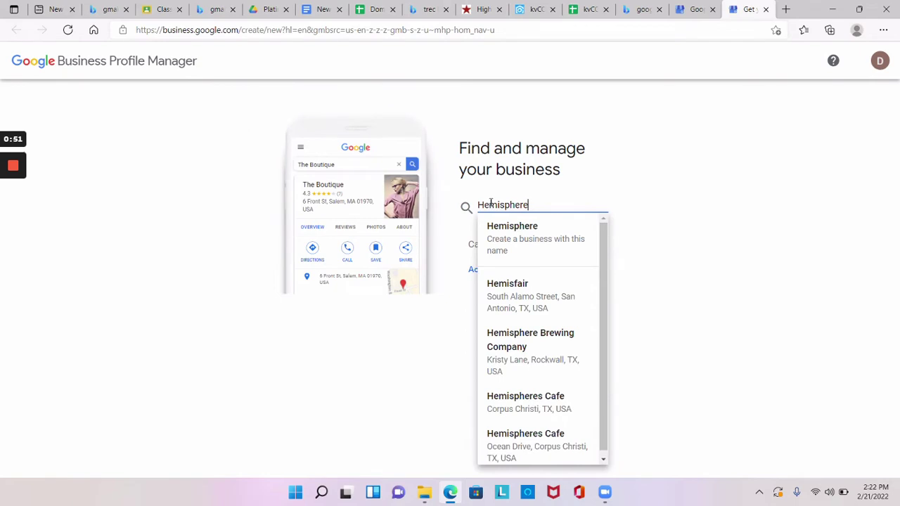
pyautogui.write(' Real')
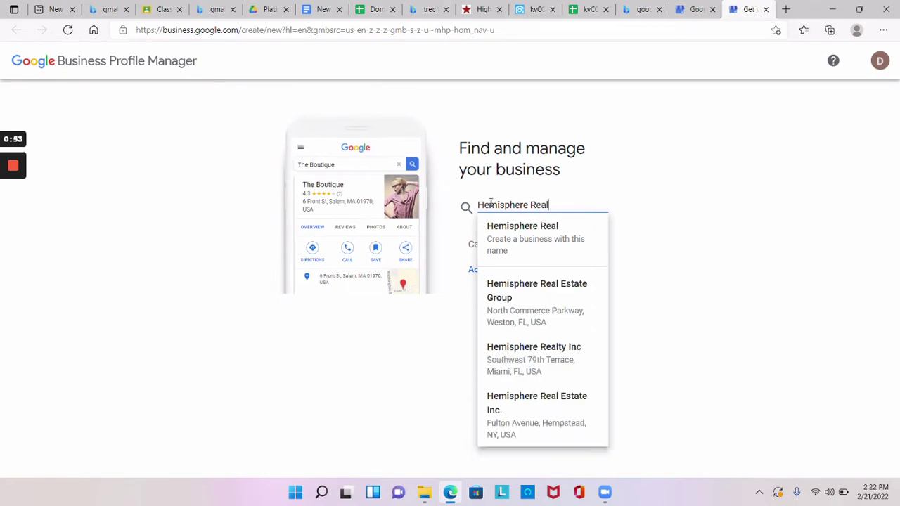
pyautogui.write(' Estate')
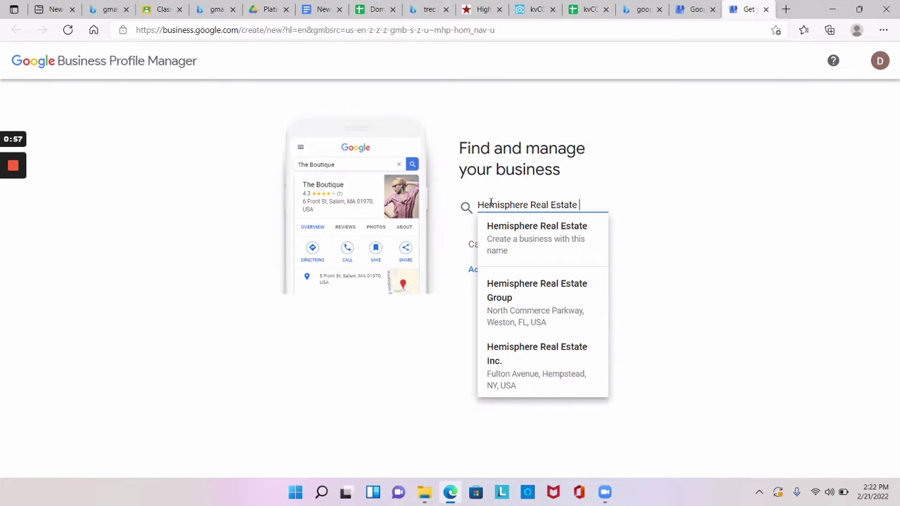
pyautogui.write(' Invest')
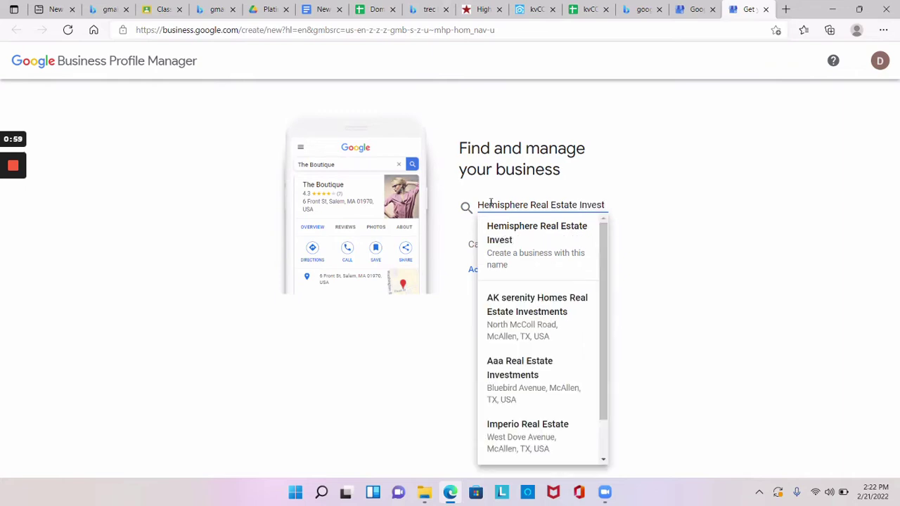
pyautogui.write('ments')
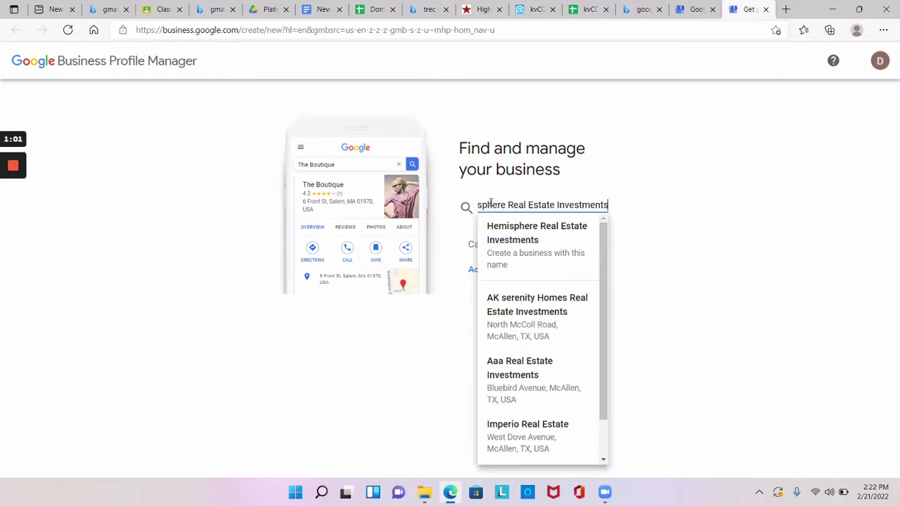
pyautogui.write(', LLLC')
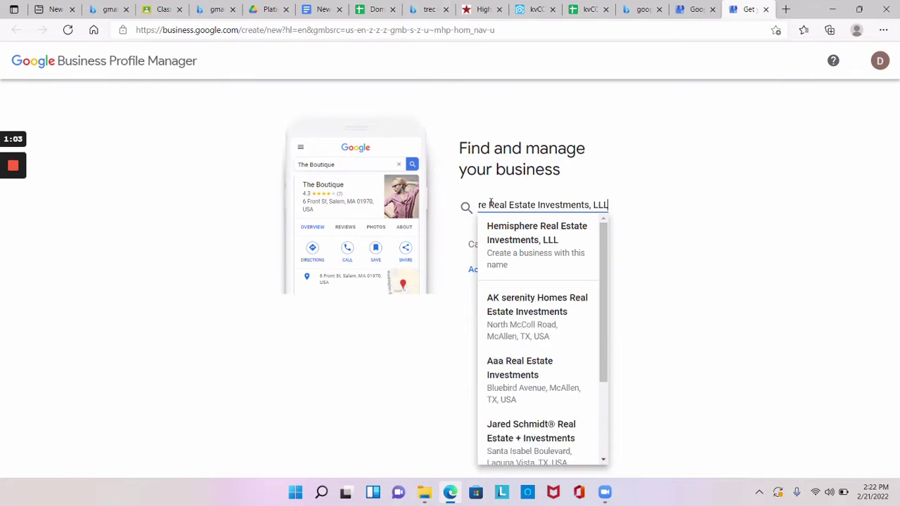
pyautogui.press('BackSpace')
pyautogui.write('C')
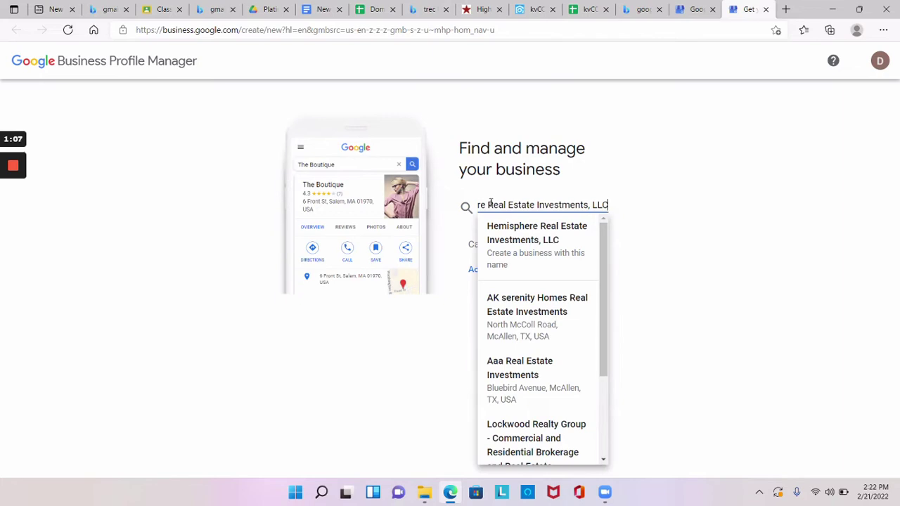
pyautogui.press('Return')
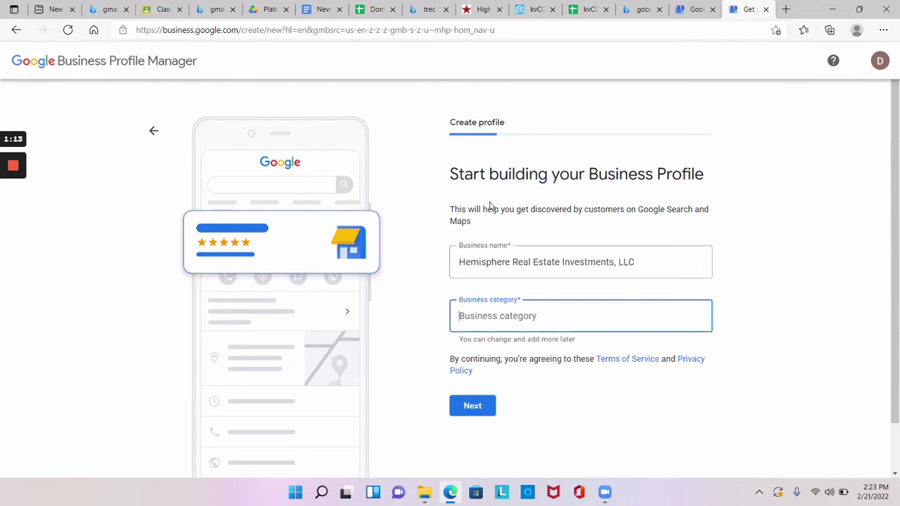
# - Choose Real estate agent from the 'real' category suggestions and continue
pyautogui.write('real')
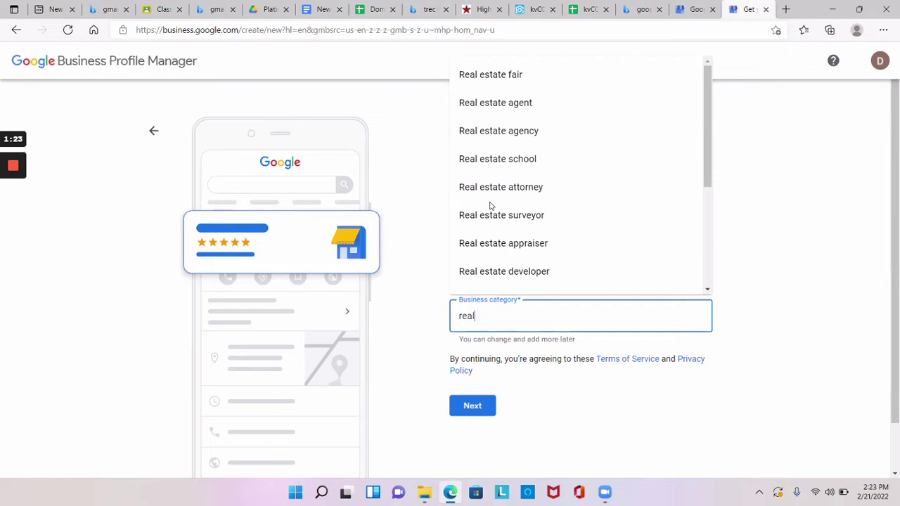
pyautogui.press('Down')
pyautogui.press('Down')
pyautogui.press('Return')
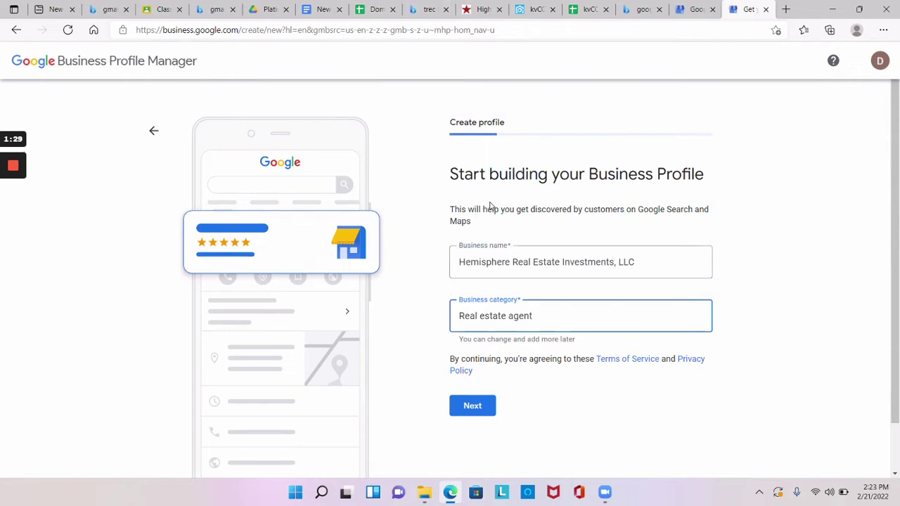
pyautogui.press('Return')
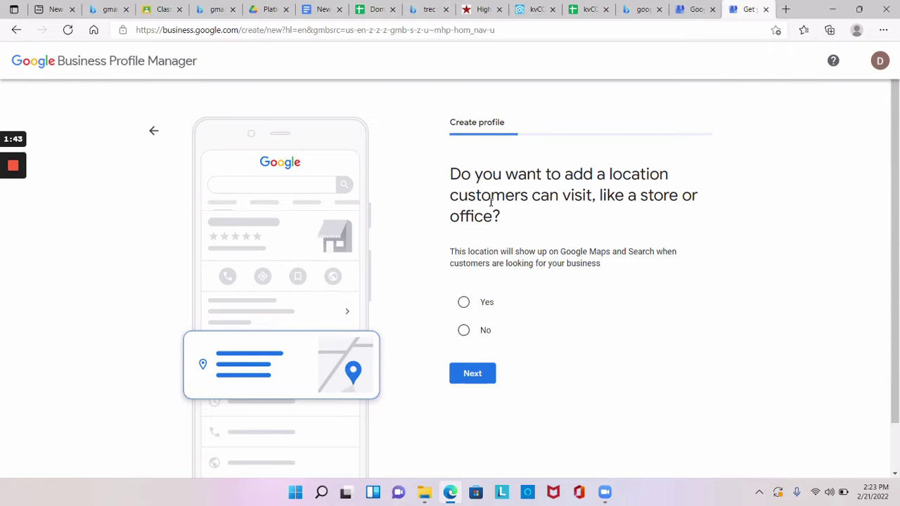
# - Answer No to a visitable location and dismiss the location permission request
pyautogui.press('Down')
pyautogui.press('Return')
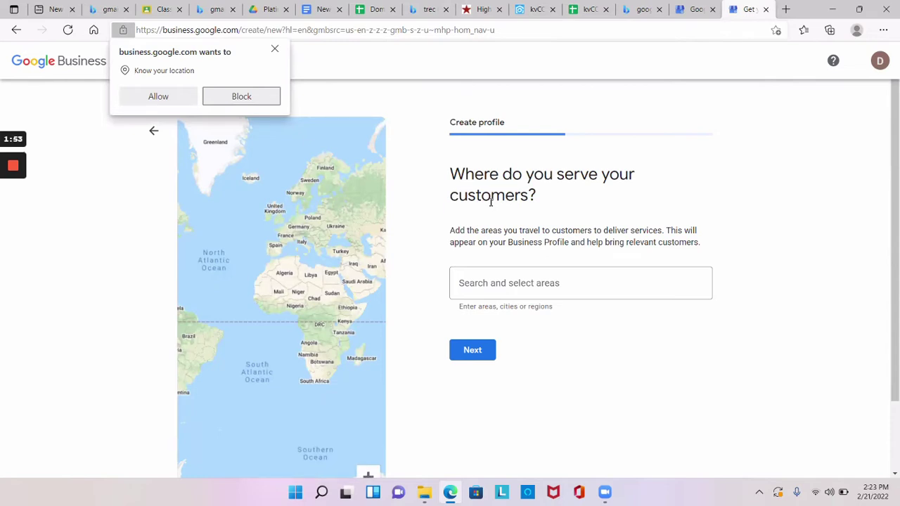
pyautogui.click(490, 202)
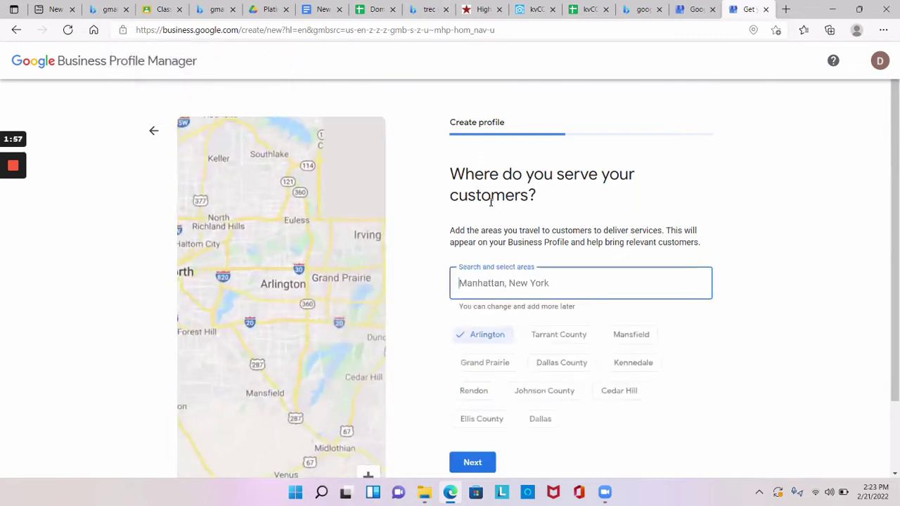
# - Add Texas as the only service area, removing Arlington, and continue to contact info
pyautogui.write('texas')
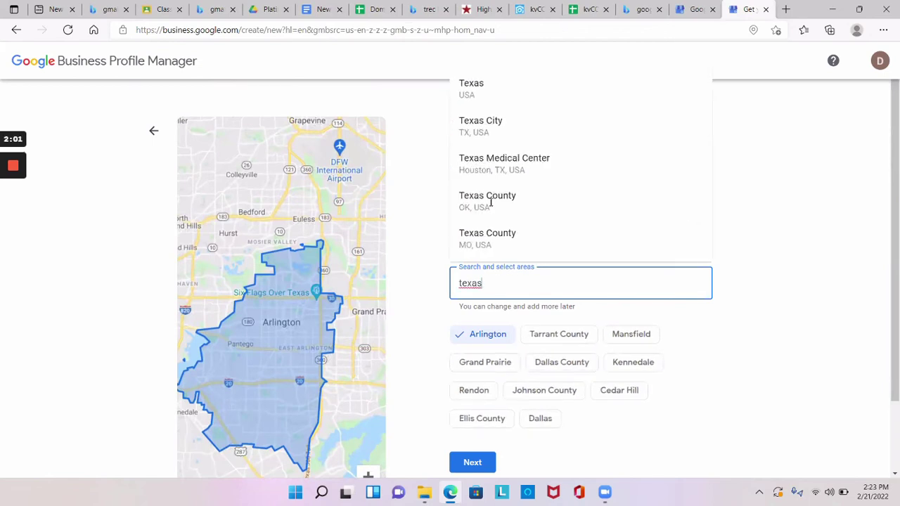
pyautogui.press('Return')
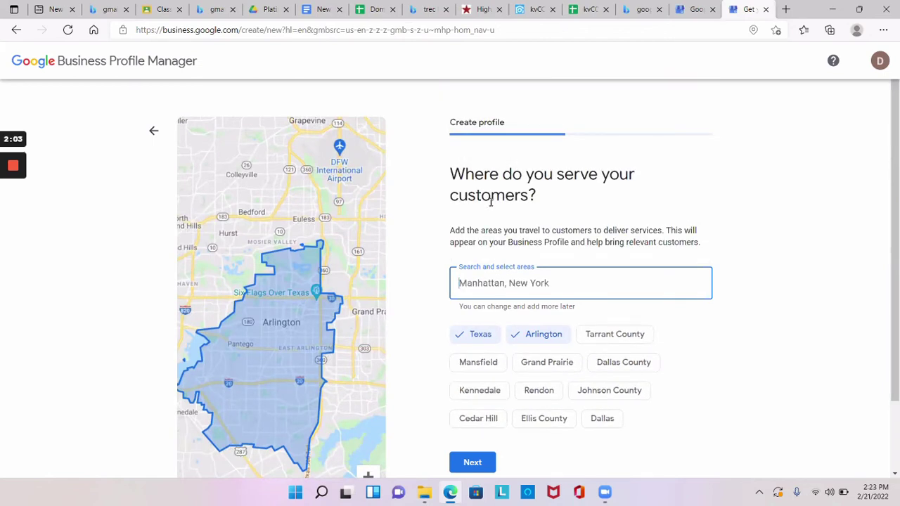
pyautogui.write('texas')
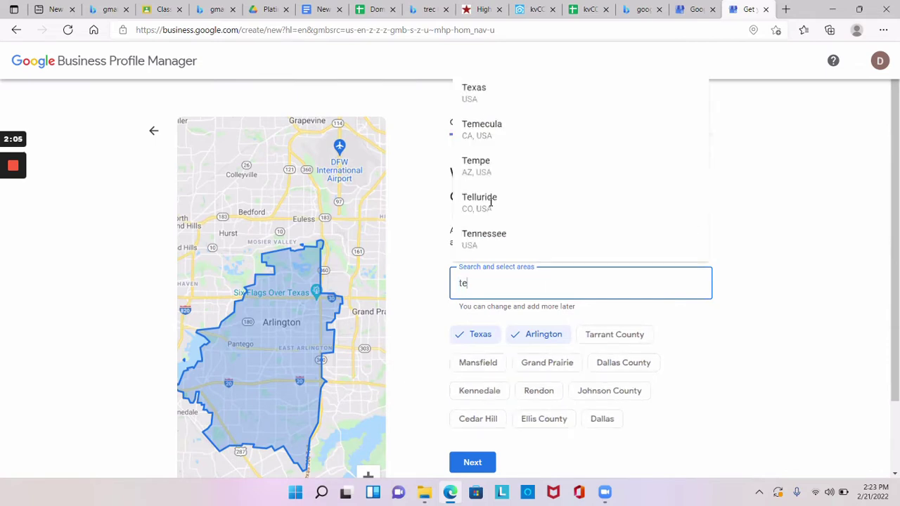
pyautogui.press('BackSpace')
pyautogui.press('BackSpace')
pyautogui.press('BackSpace')
pyautogui.press('BackSpace')
pyautogui.press('BackSpace')
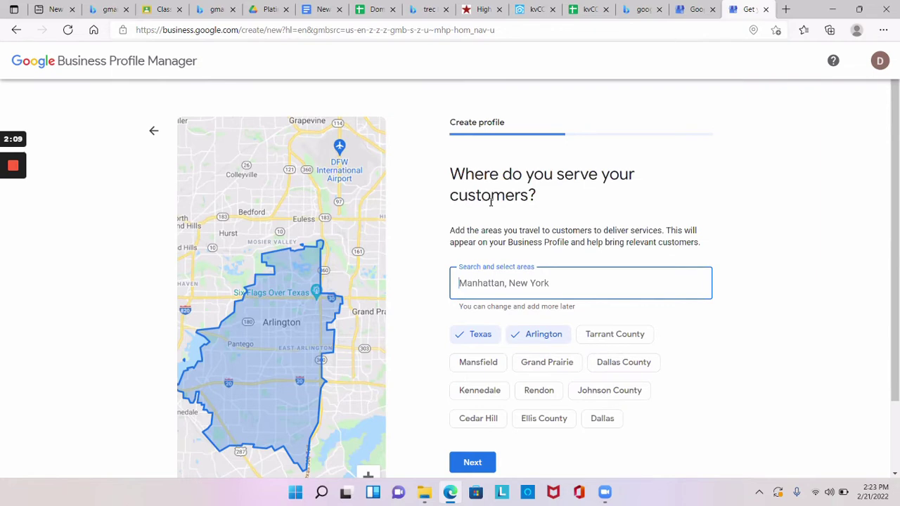
pyautogui.press('BackSpace')
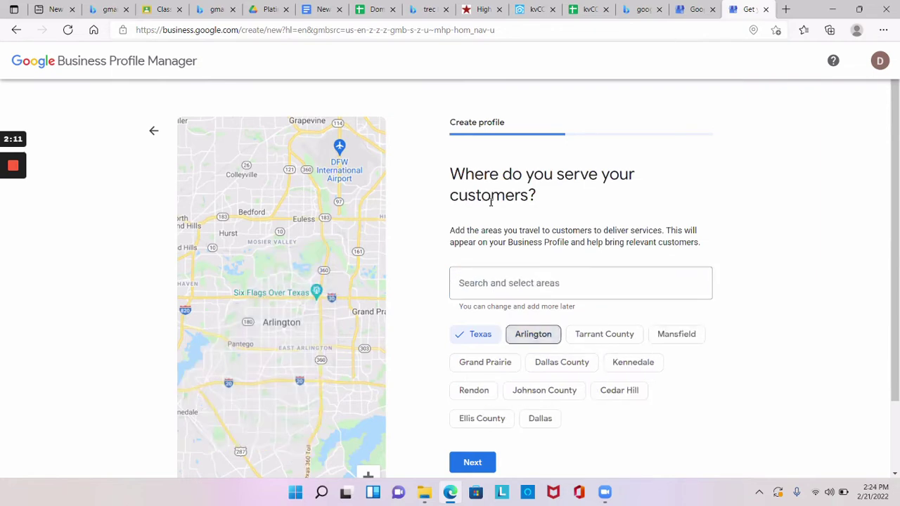
pyautogui.scroll(-1, 490, 202)
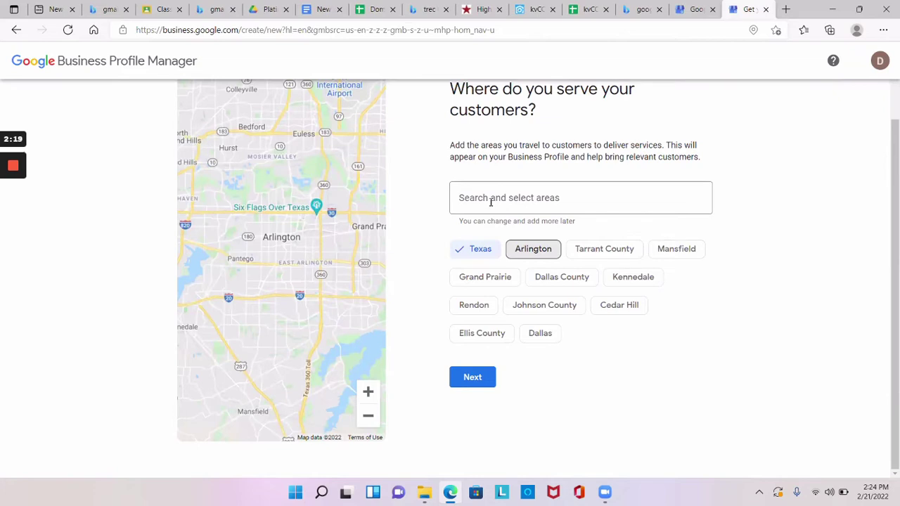
pyautogui.scroll(2, 491, 202)
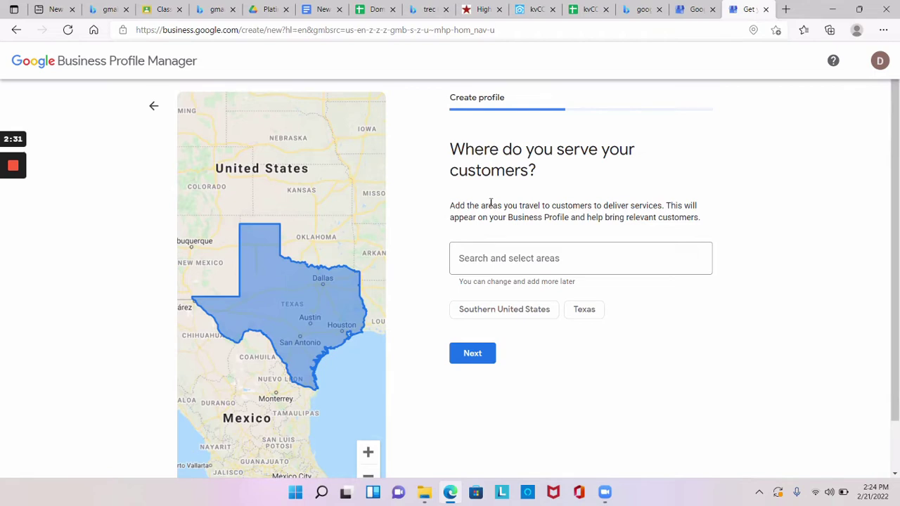
pyautogui.press('Return')
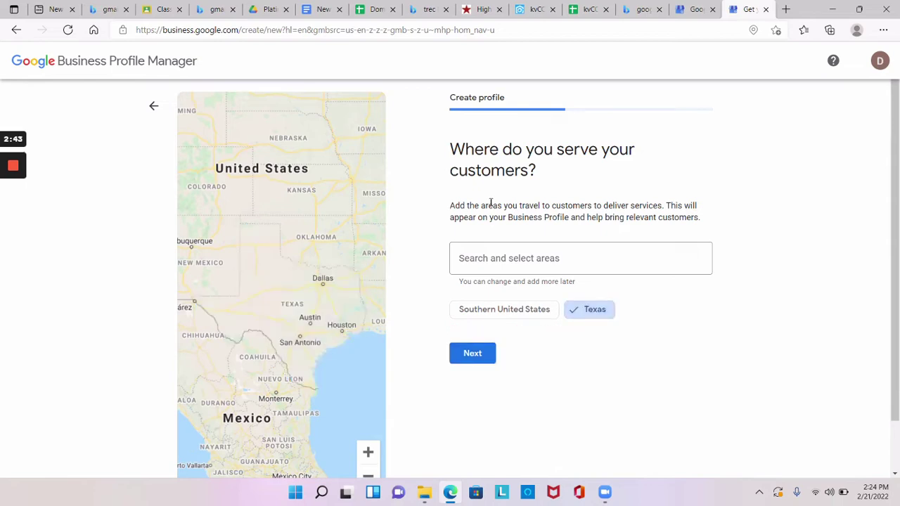
pyautogui.press('Return')
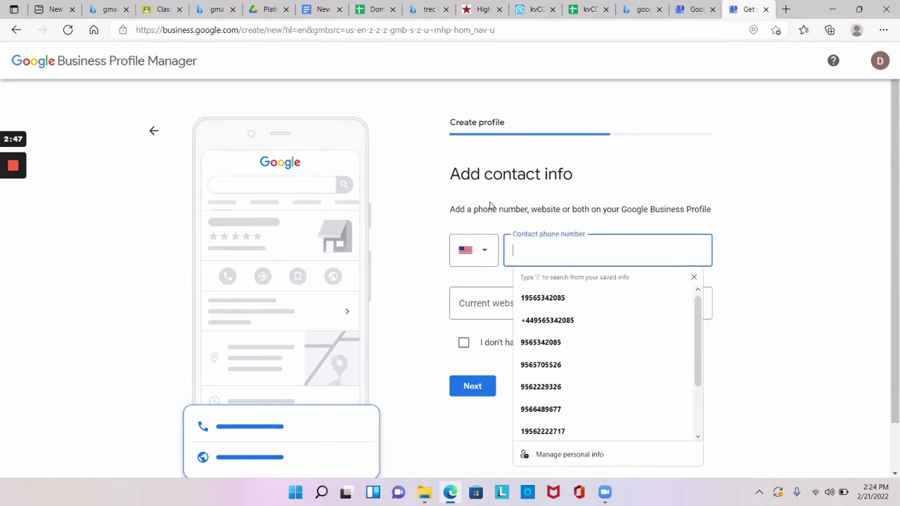
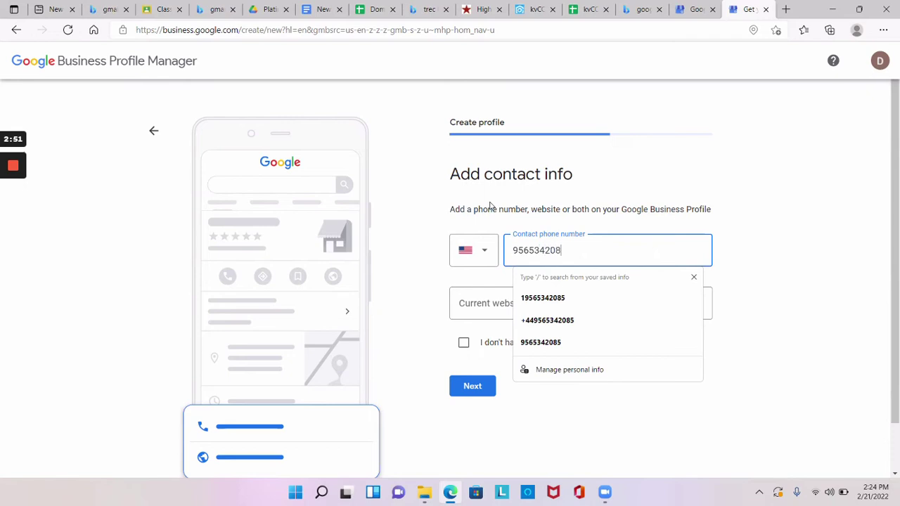
# - Enter the business contact phone number, then switch to the kvCORE campaign tab
pyautogui.click(490, 205)
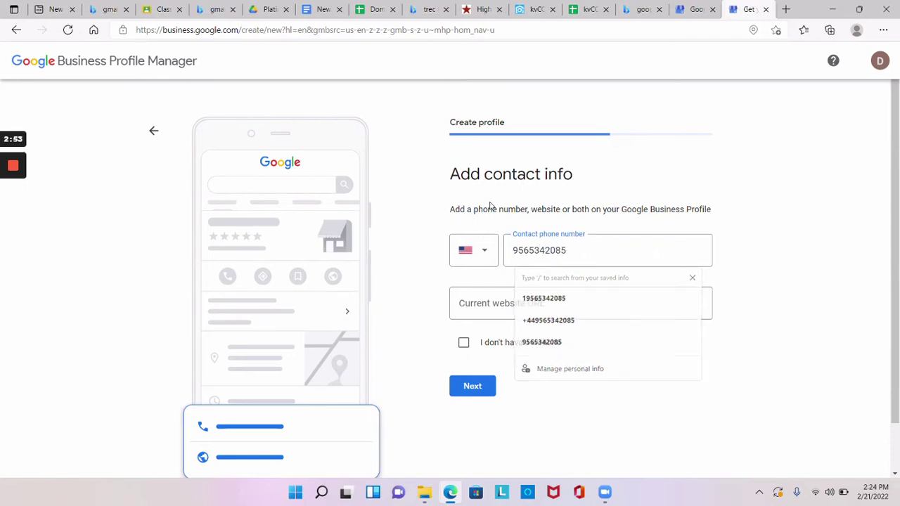
pyautogui.press('Tab')
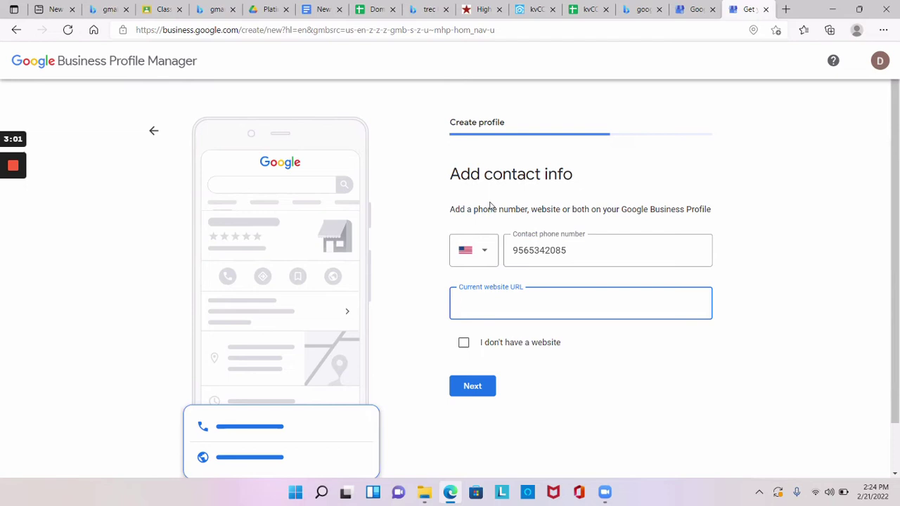
pyautogui.hotkey('ctrl', 'shift', 'Tab')
pyautogui.hotkey('ctrl', 'shift', 'Tab')
pyautogui.hotkey('ctrl', 'shift', 'Tab')
pyautogui.hotkey('ctrl', 'shift', 'Tab')
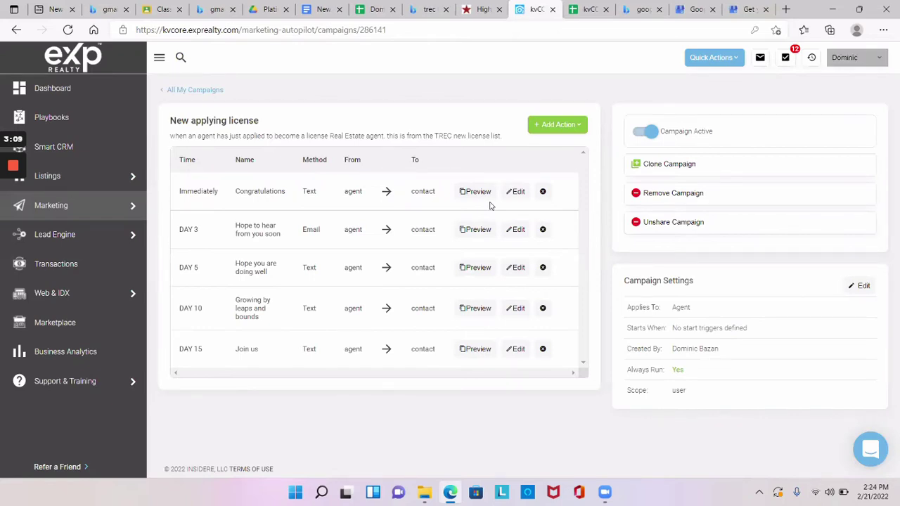
# - Select the agent website's full URL on the kvCORE page and return to the Business Profile tab
pyautogui.click(854, 57)
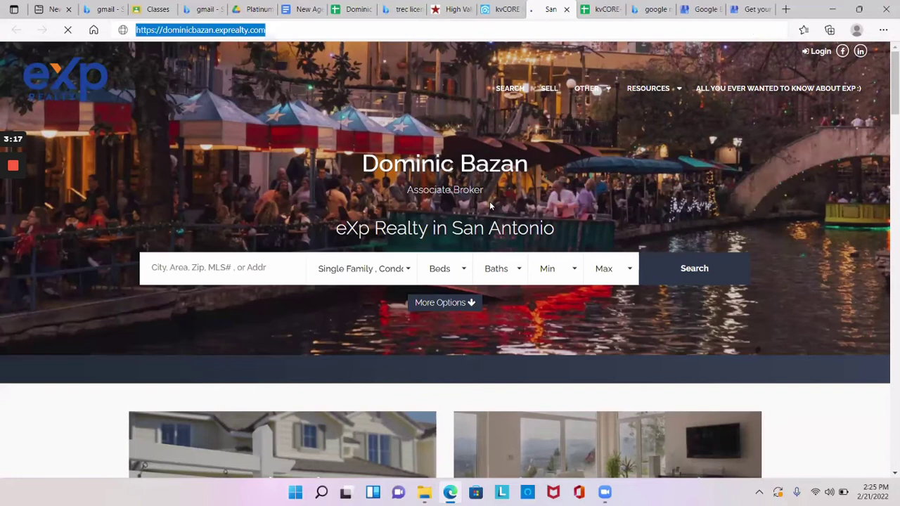
pyautogui.doubleClick(231, 30)
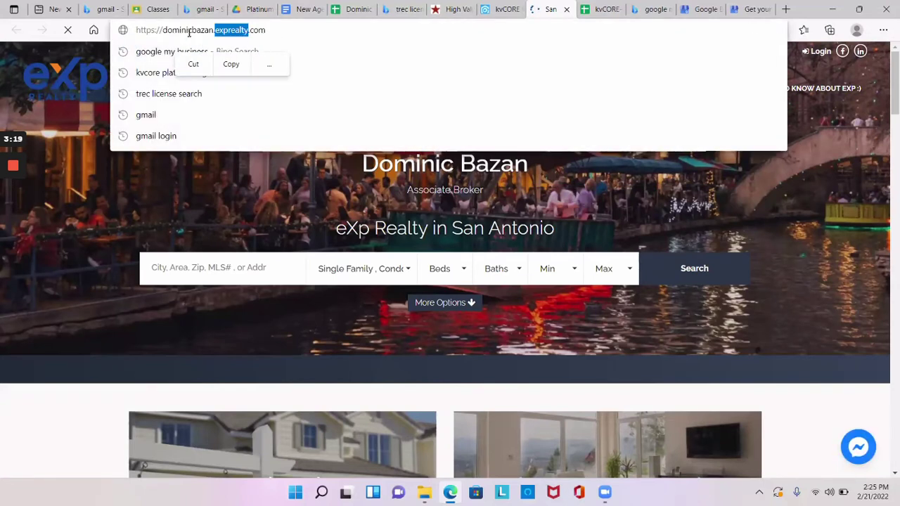
pyautogui.moveTo(178, 41); pyautogui.dragTo(128, 42)
pyautogui.moveTo(255, 42); pyautogui.dragTo(299, 46)
pyautogui.hotkey('ctrl', 'c')
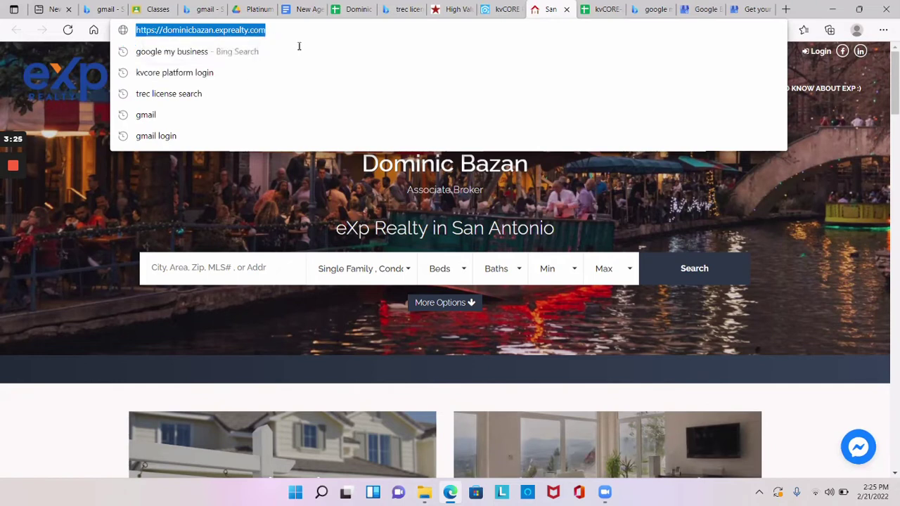
pyautogui.hotkey('ctrl', '9')
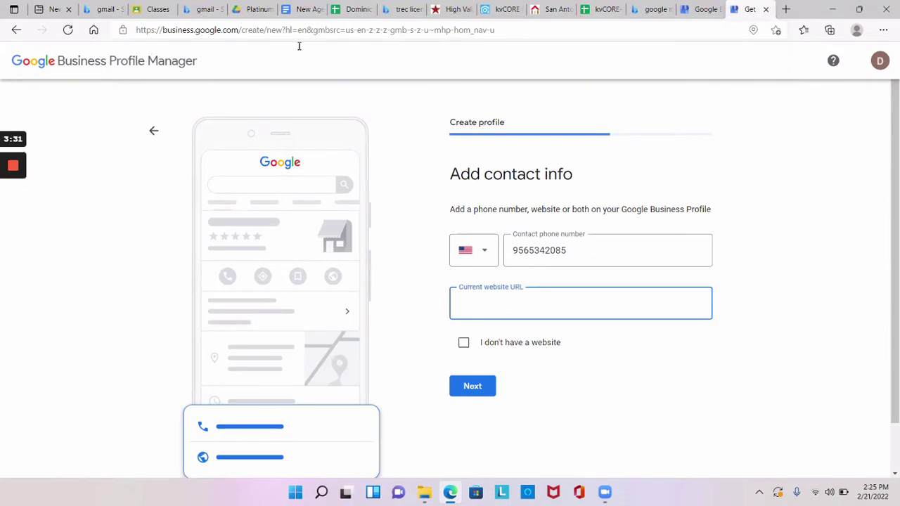
# - Paste the agent website URL, opt in to Google business updates, and continue to verification
pyautogui.hotkey('ctrl', 'v')
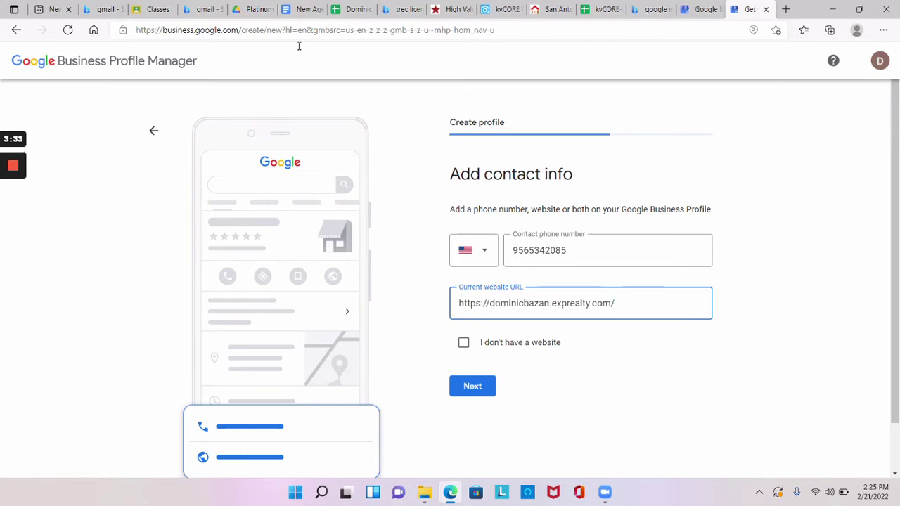
pyautogui.press('Return')
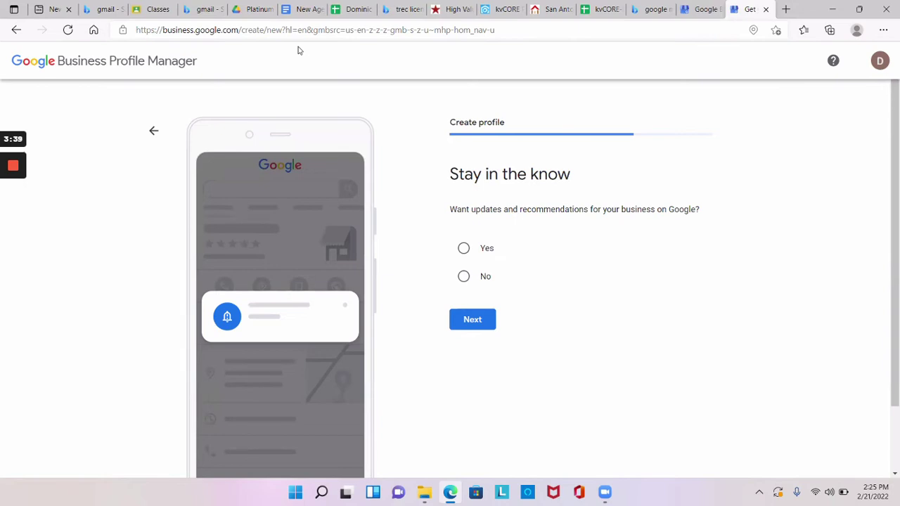
pyautogui.press('Tab')
pyautogui.press('space')
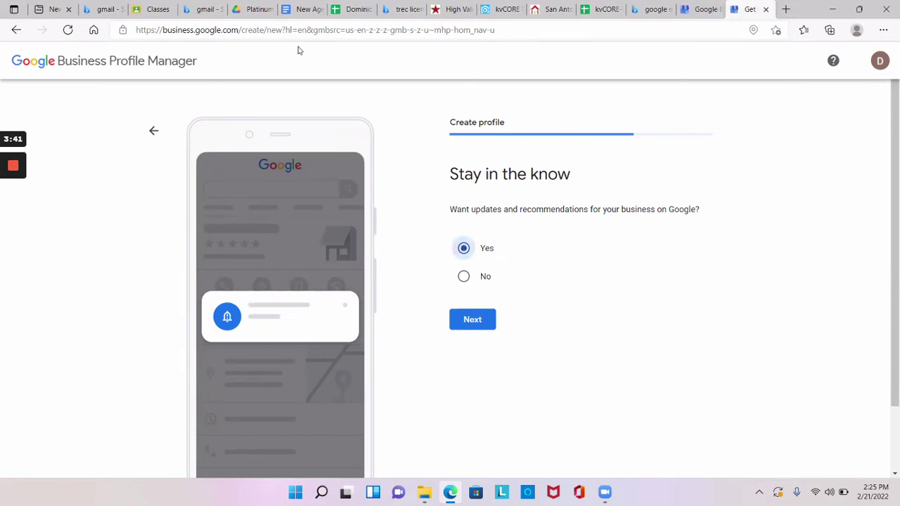
pyautogui.press('Return')
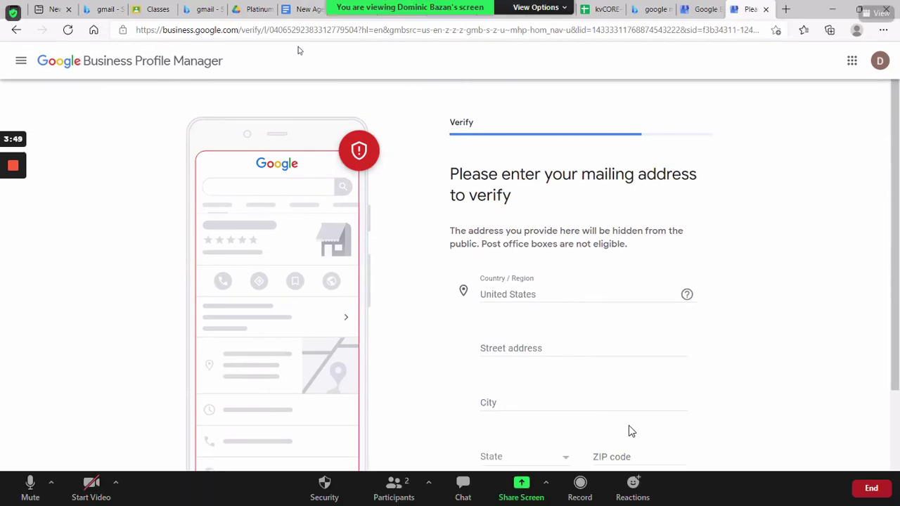
pyautogui.moveTo(9, 171)
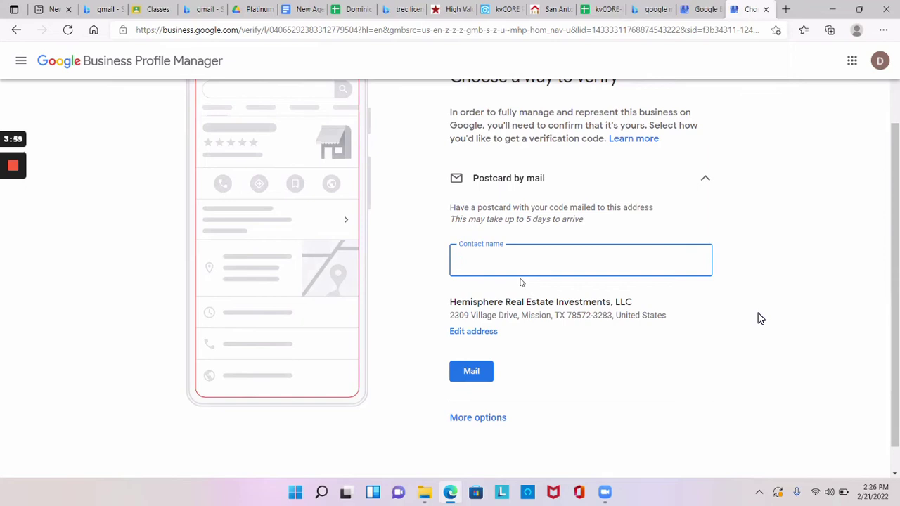
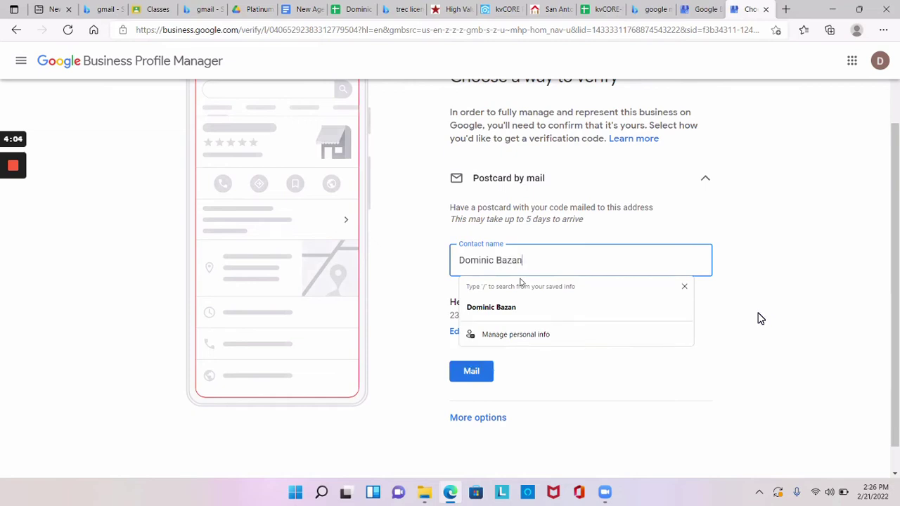
# - Fill in the contact's full name and request the verification postcard by mail
pyautogui.press('Down')
pyautogui.press('Return')
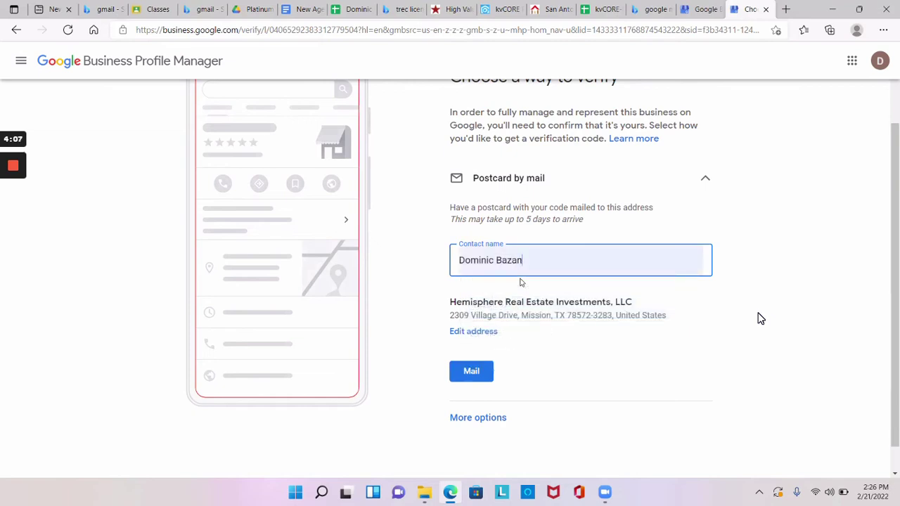
pyautogui.press('Return')
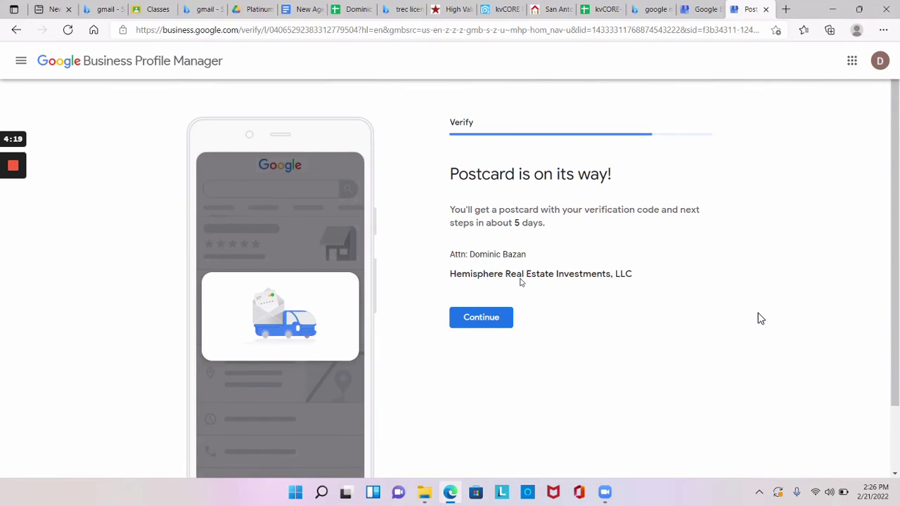
pyautogui.press('Return')
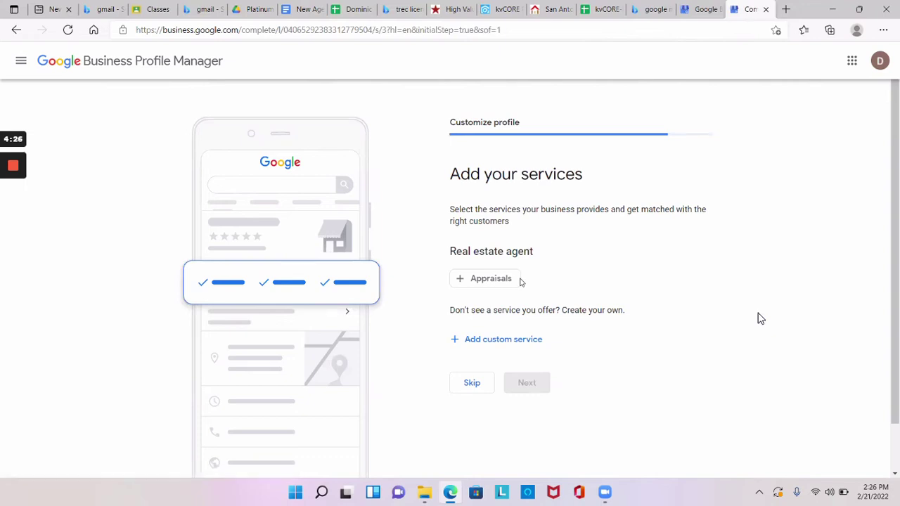
# - Add Appraisals as an offered service and move on to business hours
pyautogui.click(519, 279)
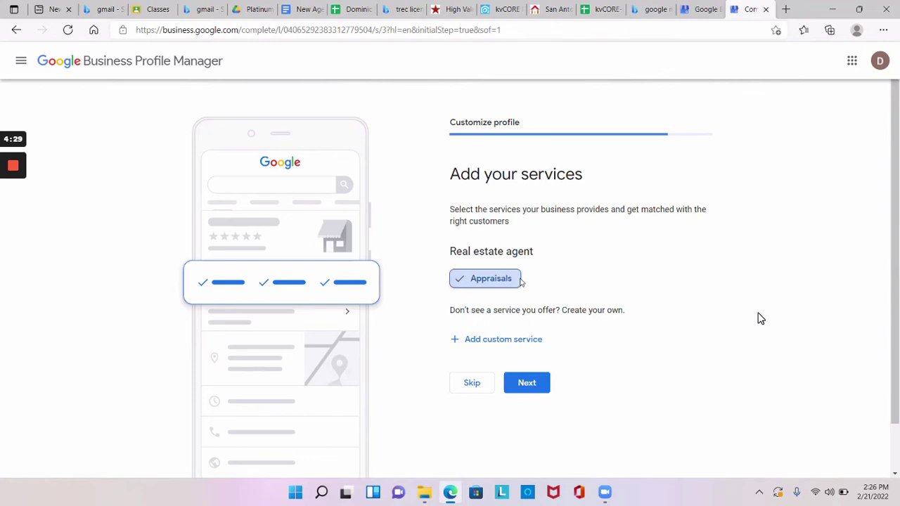
pyautogui.press('Tab')
pyautogui.press('Return')
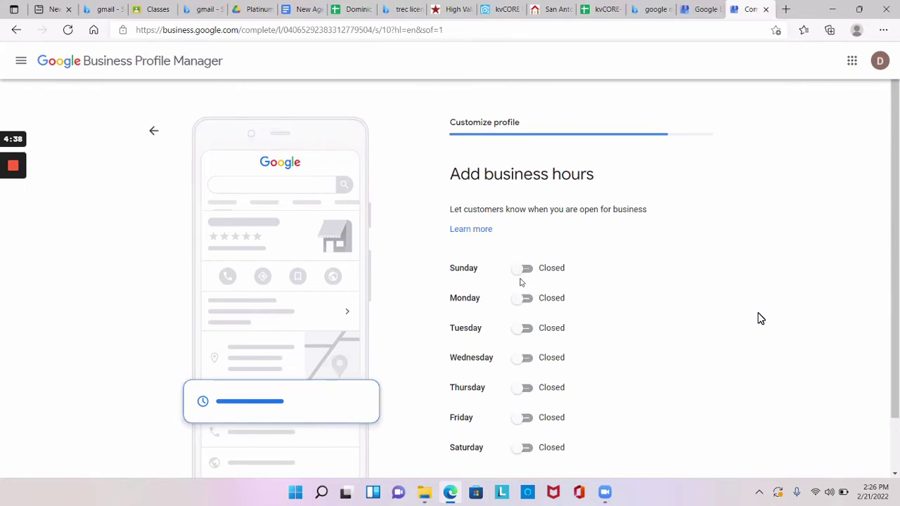
# - Set Sunday through Wednesday to open 24 hours
pyautogui.click(521, 279)
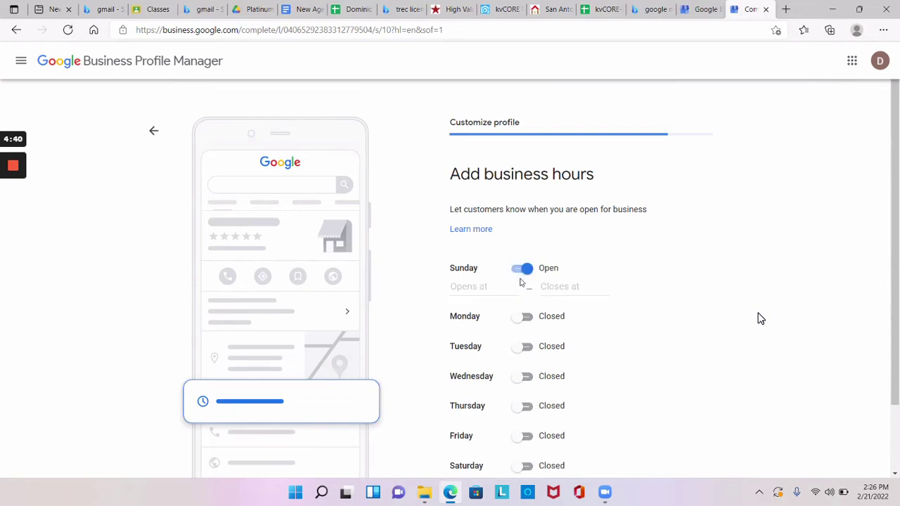
pyautogui.click(521, 282)
pyautogui.press('Return')
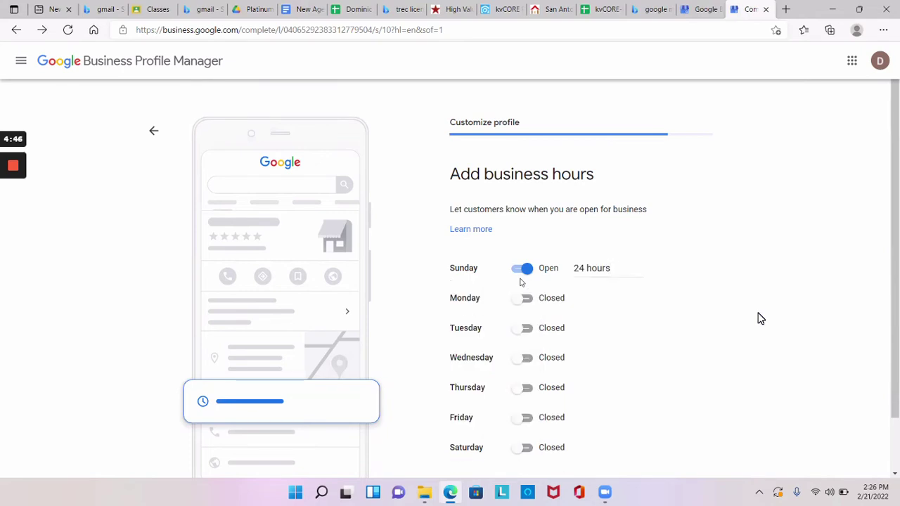
pyautogui.click(520, 282)
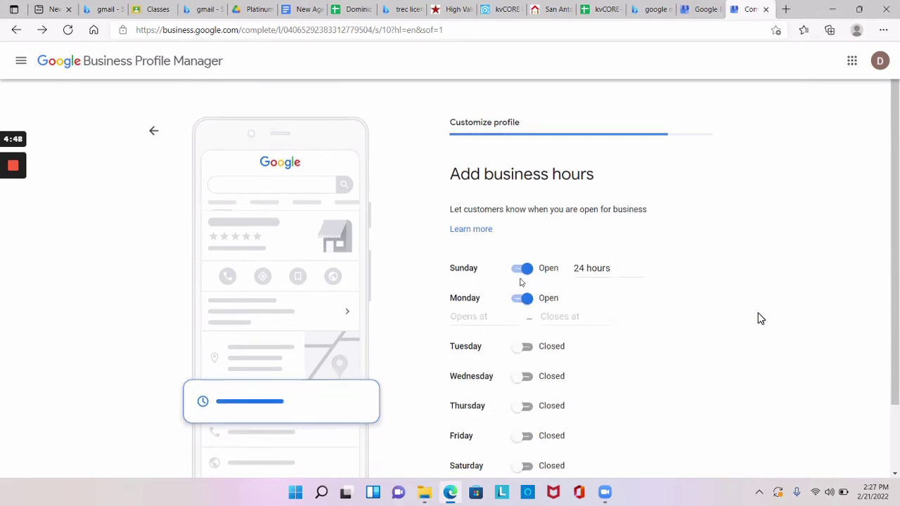
pyautogui.press('Tab')
pyautogui.press('Return')
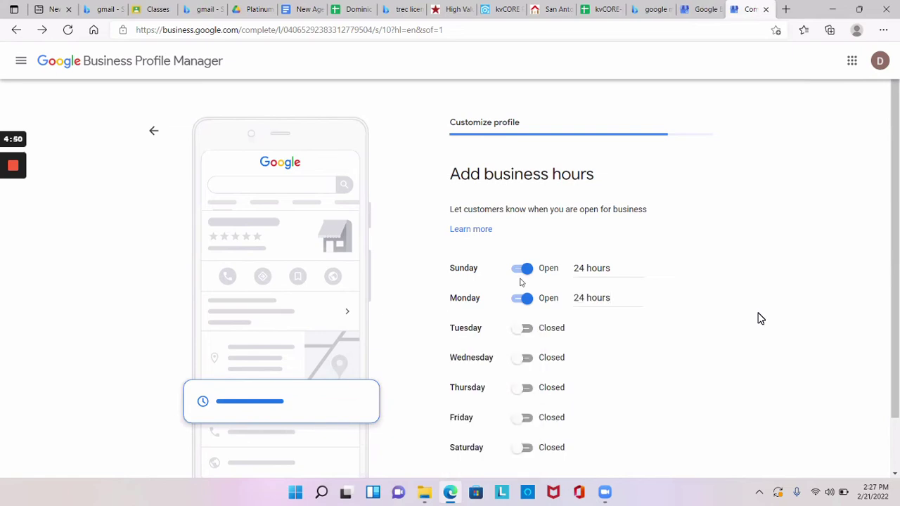
pyautogui.press('Tab')
pyautogui.press('space')
pyautogui.press('Tab')
pyautogui.press('Return')
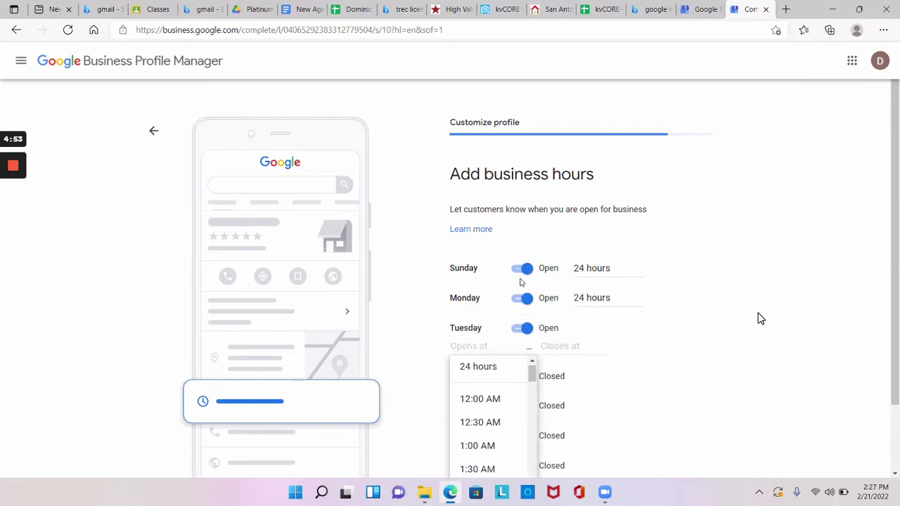
pyautogui.press('Return')
pyautogui.press('Tab')
pyautogui.press('space')
pyautogui.press('Tab')
pyautogui.press('Return')
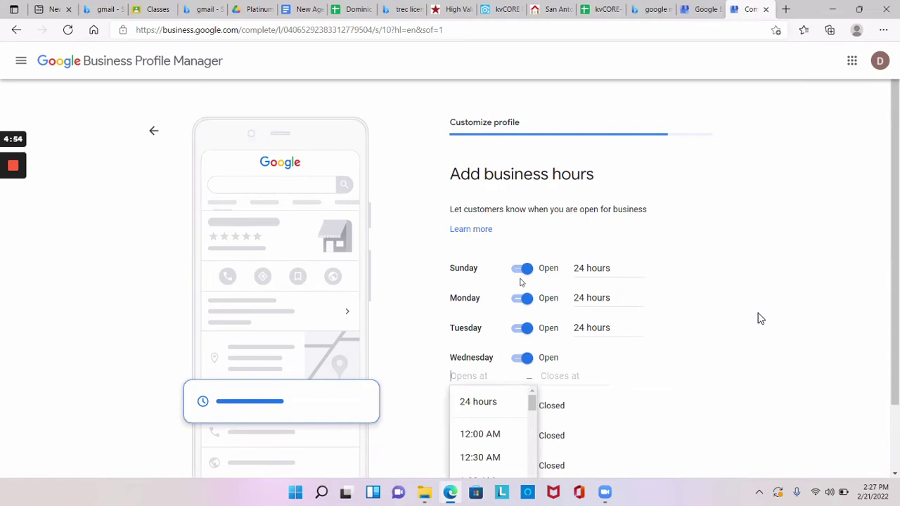
pyautogui.press('Return')
# - Set Thursday, Friday and Saturday to open 24 hours
pyautogui.press('Tab')
pyautogui.press('space')
pyautogui.press('Tab')
pyautogui.press('Return')
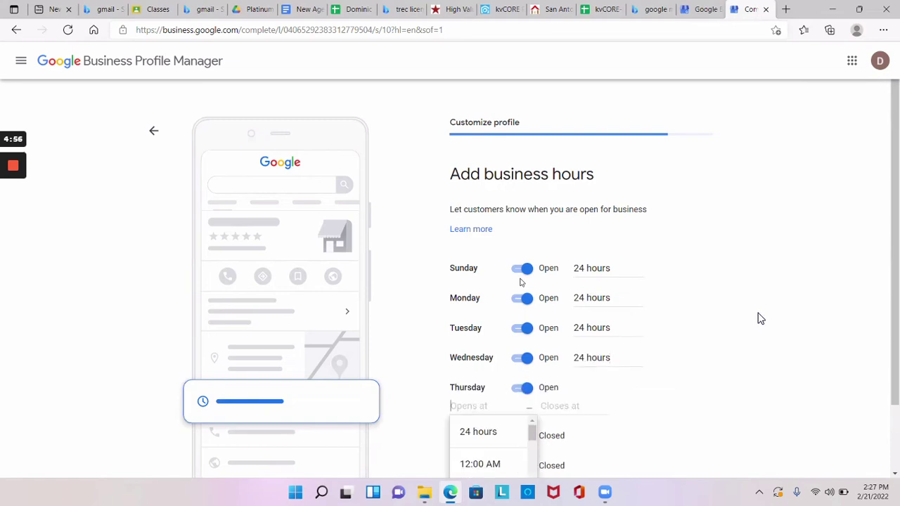
pyautogui.press('Return')
pyautogui.scroll(-1, 760, 318)
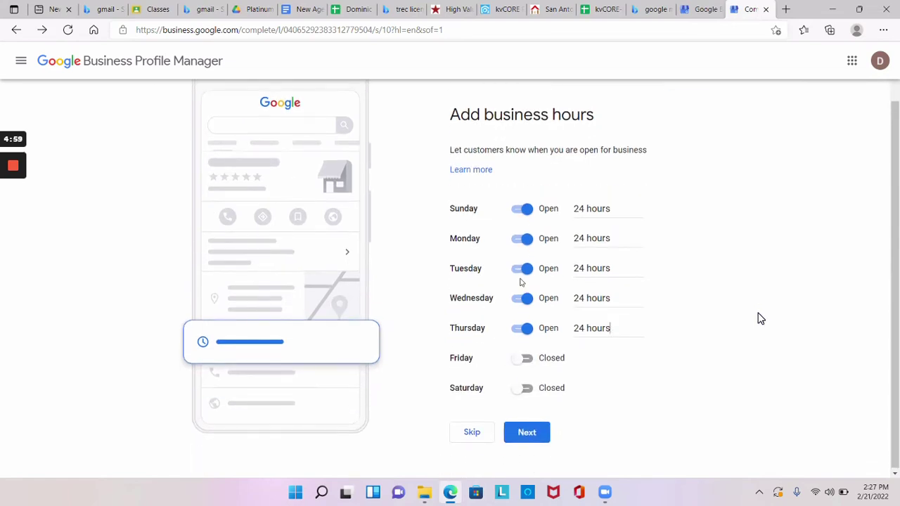
pyautogui.press('Tab')
pyautogui.press('space')
pyautogui.press('Tab')
pyautogui.press('Return')
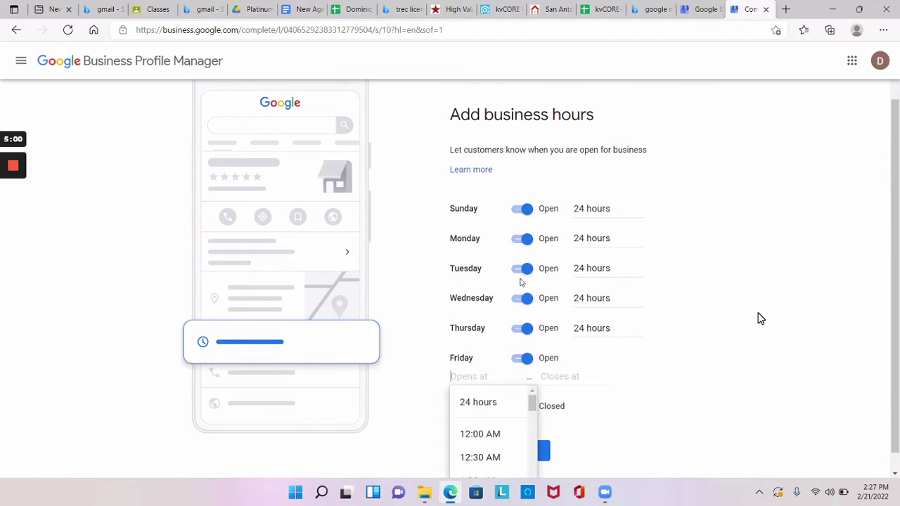
pyautogui.press('Return')
pyautogui.press('Tab')
pyautogui.press('space')
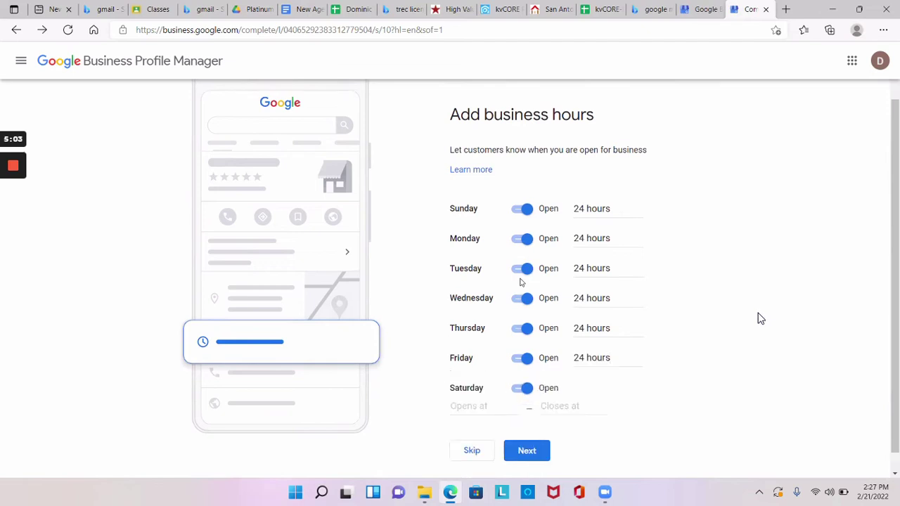
pyautogui.press('Tab')
pyautogui.press('Return')
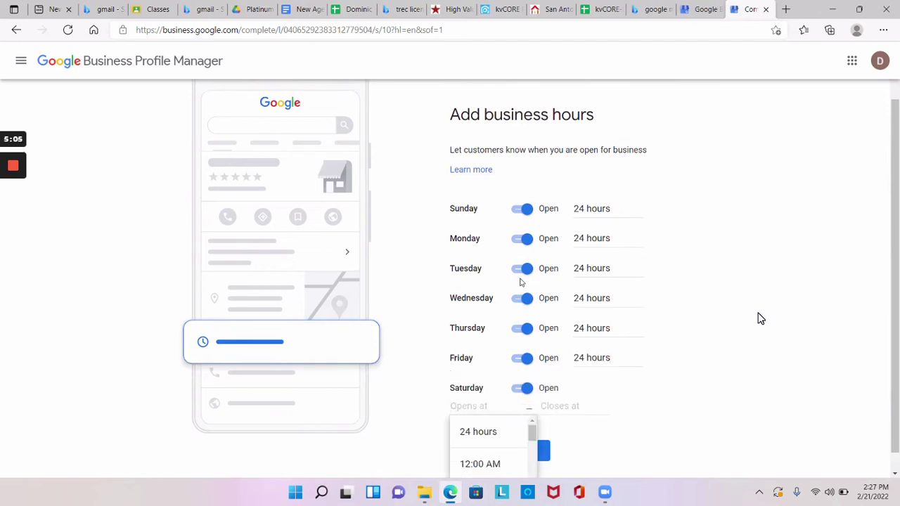
pyautogui.press('Return')
# - Save the business hours and keep Accept Messages on
pyautogui.press('Tab')
pyautogui.press('Tab')
pyautogui.press('Return')
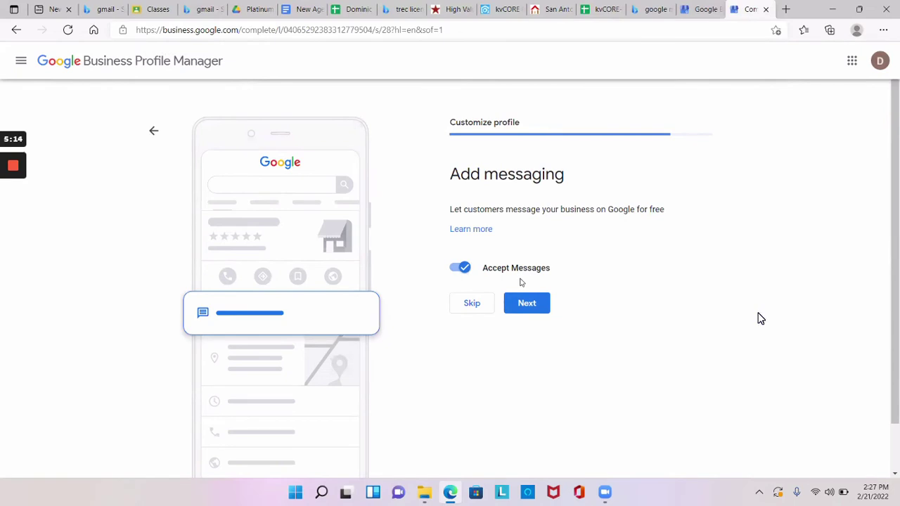
pyautogui.press('Return')
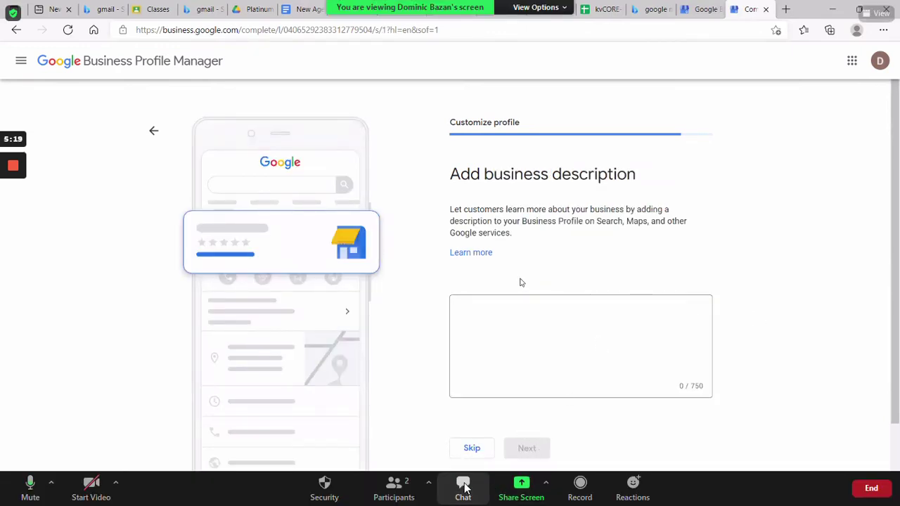
# - Send the meeting link and the real-estate business description to everyone in the Zoom chat
pyautogui.click(462, 485)
pyautogui.hotkey('ctrl', 'v')
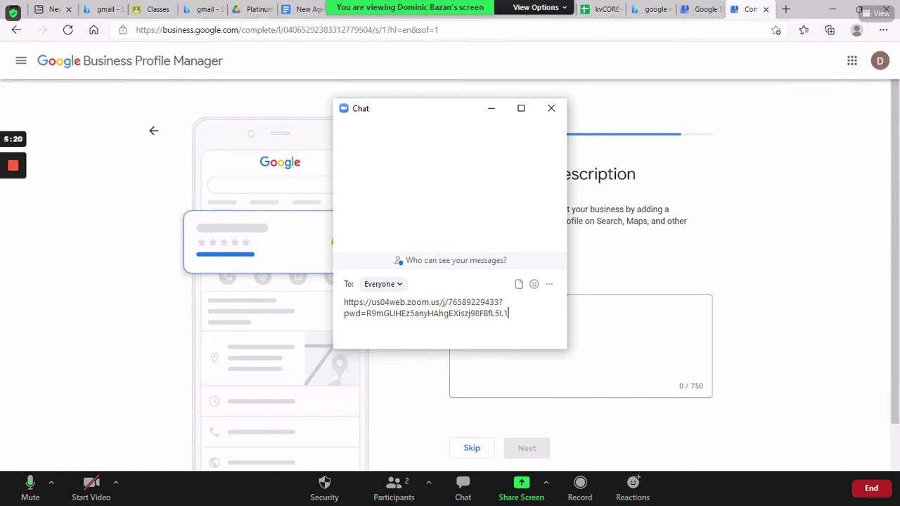
pyautogui.press('Return')
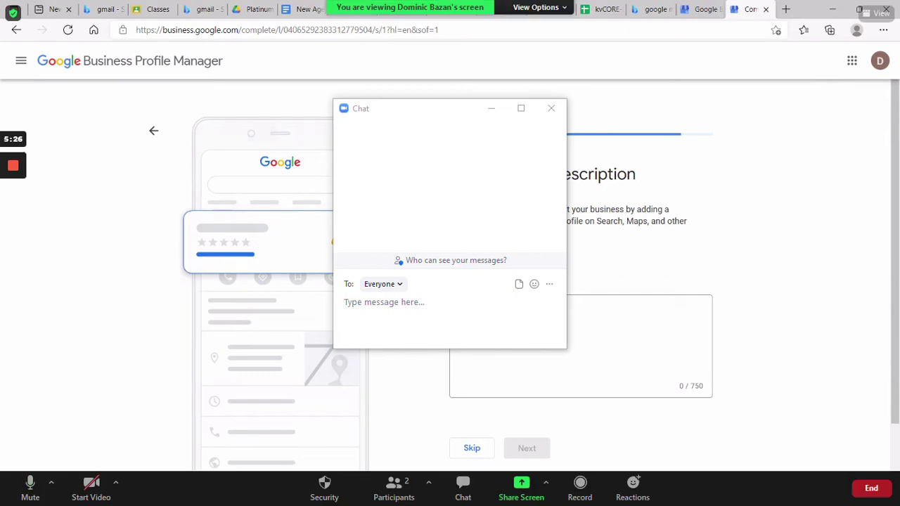
pyautogui.hotkey('ctrl', 'v')
pyautogui.press('Return')
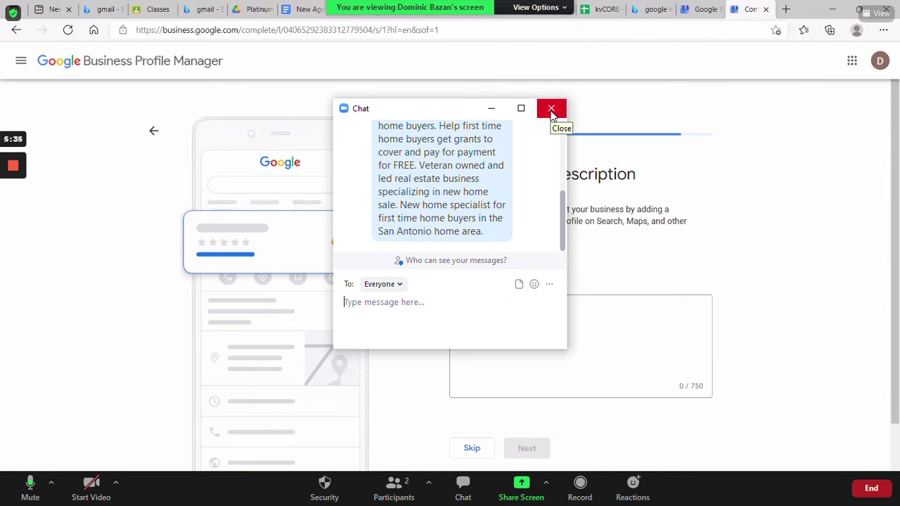
# - Close the chat and bring up paste options in the empty business description box
pyautogui.click(551, 110)
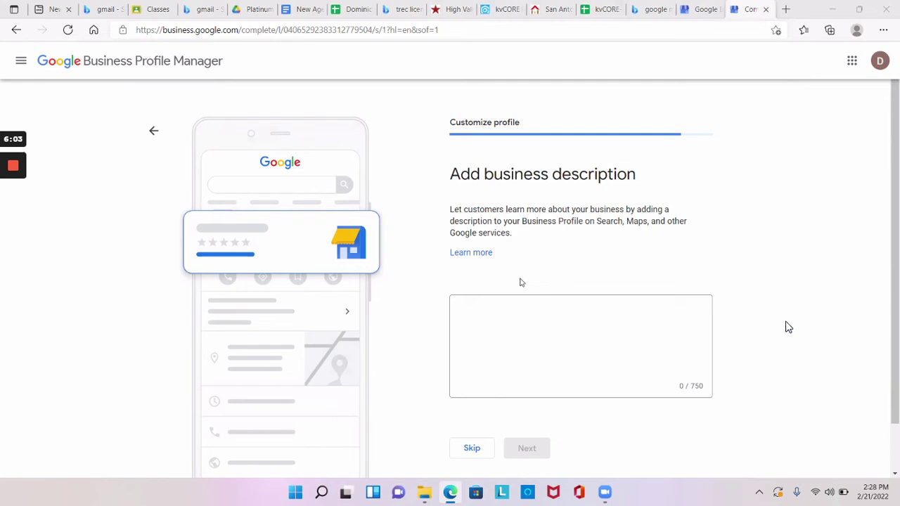
pyautogui.click(621, 328)
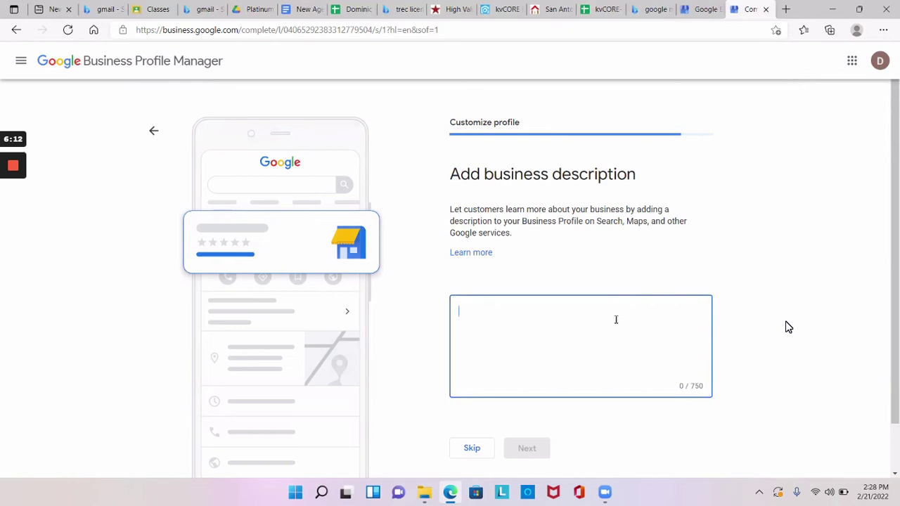
pyautogui.rightClick(616, 320)
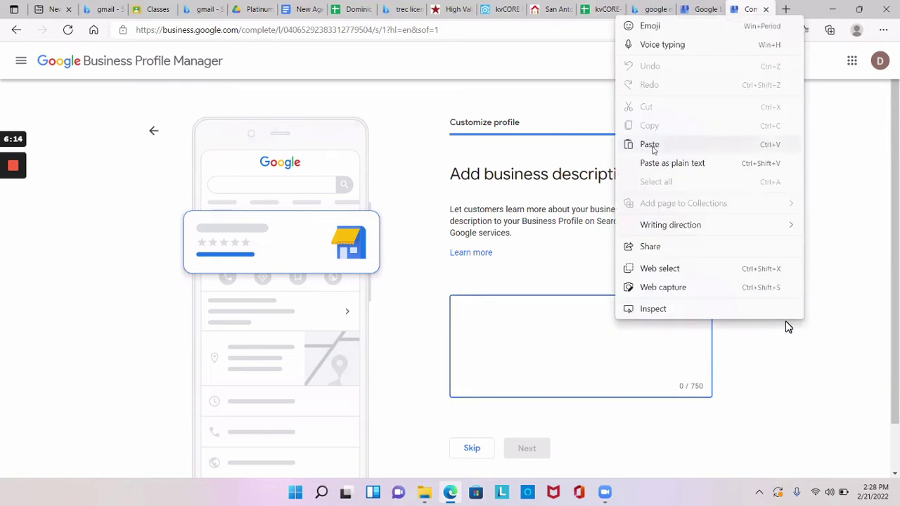
# - Paste the real-estate description, erase its chat header line, and type 'Grande Valle' into the opening
pyautogui.click(649, 145)
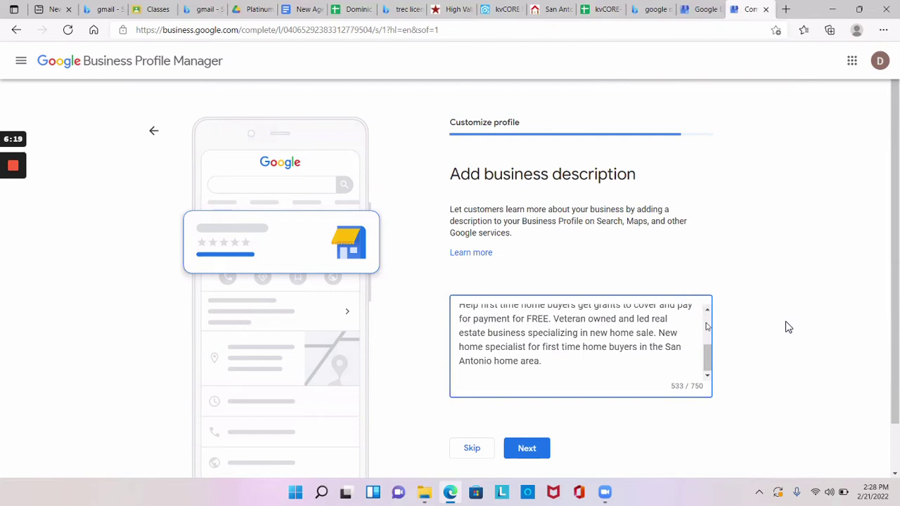
pyautogui.scroll(2, 706, 315)
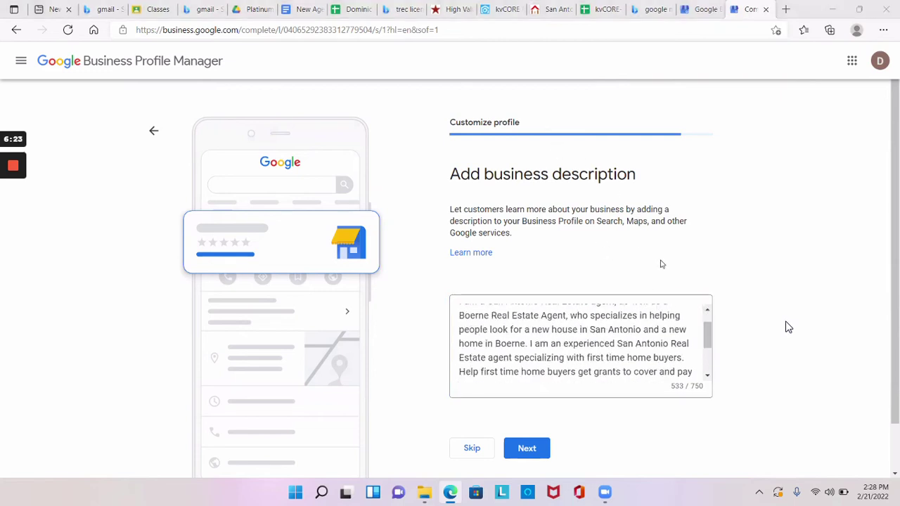
pyautogui.click(707, 313)
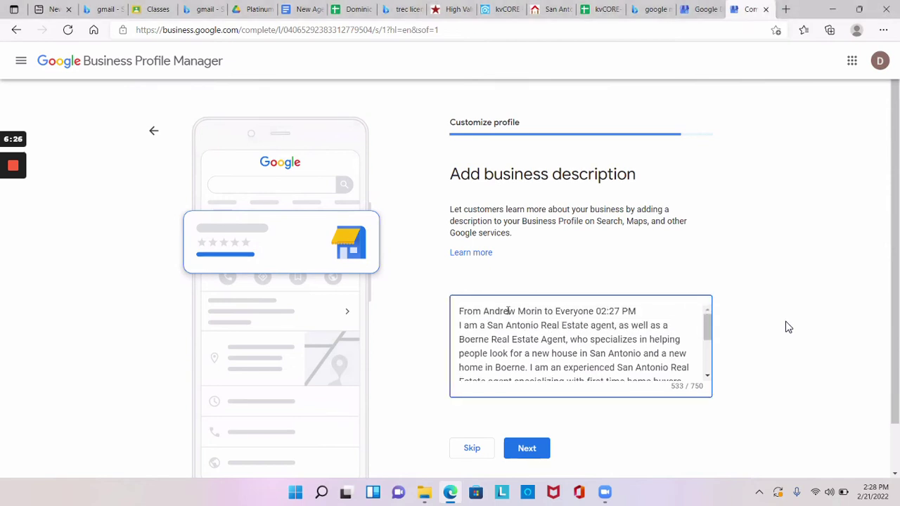
pyautogui.click(644, 310)
pyautogui.press('BackSpace')
pyautogui.press('BackSpace')
pyautogui.press('BackSpace')
pyautogui.press('BackSpace')
pyautogui.press('BackSpace')
pyautogui.press('BackSpace')
pyautogui.press('BackSpace')
pyautogui.press('BackSpace')
pyautogui.press('BackSpace')
pyautogui.press('BackSpace')
pyautogui.press('BackSpace')
pyautogui.press('BackSpace')
pyautogui.press('BackSpace')
pyautogui.press('BackSpace')
pyautogui.press('BackSpace')
pyautogui.press('BackSpace')
pyautogui.press('BackSpace')
pyautogui.press('BackSpace')
pyautogui.press('BackSpace')
pyautogui.press('BackSpace')
pyautogui.press('BackSpace')
pyautogui.press('BackSpace')
pyautogui.press('BackSpace')
pyautogui.press('BackSpace')
pyautogui.press('BackSpace')
pyautogui.press('BackSpace')
pyautogui.press('BackSpace')
pyautogui.press('BackSpace')
pyautogui.press('BackSpace')
pyautogui.press('BackSpace')
pyautogui.press('BackSpace')
pyautogui.press('BackSpace')
pyautogui.press('BackSpace')
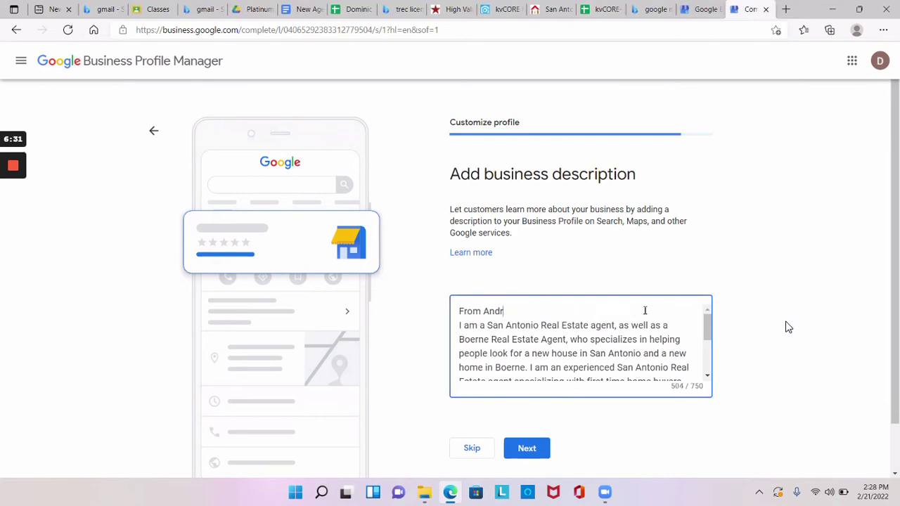
pyautogui.press('BackSpace')
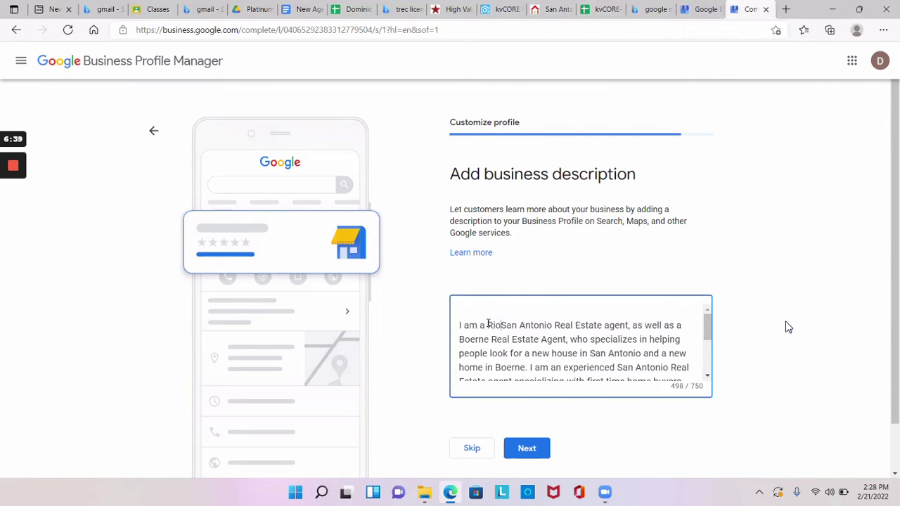
pyautogui.write('Gr')
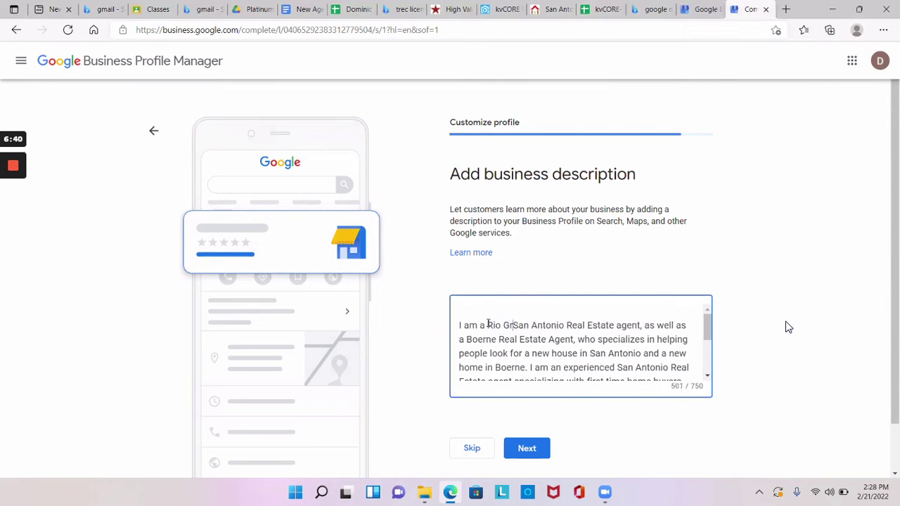
pyautogui.write('ande ')
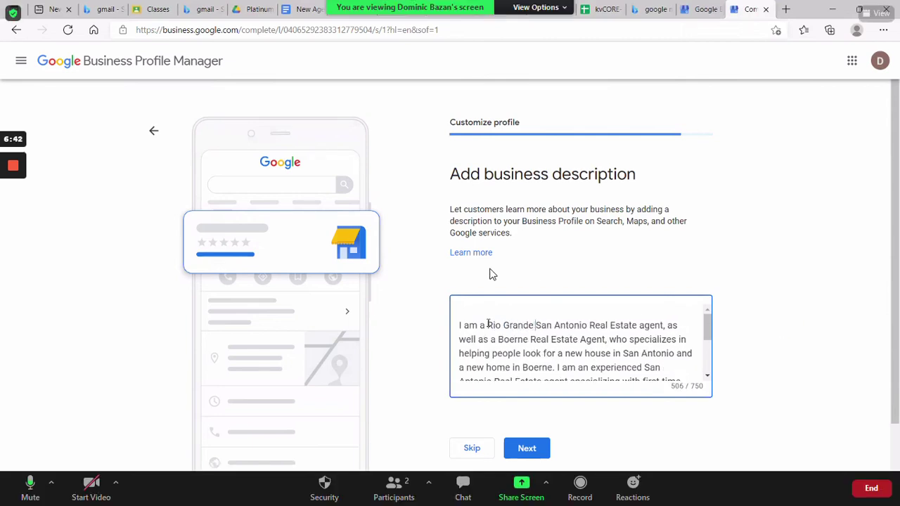
pyautogui.write('Valle')
# - Trim the description to 125 characters: drop 'residential' and the comma, add 'and' before farm/ranch, end with a period
pyautogui.hotkey('ctrl', 'a')
pyautogui.write('I am a Rio Grande Valley Real Estate Broker, who specializes in helping clients with commercial real estate, farm/ranch and residential.')
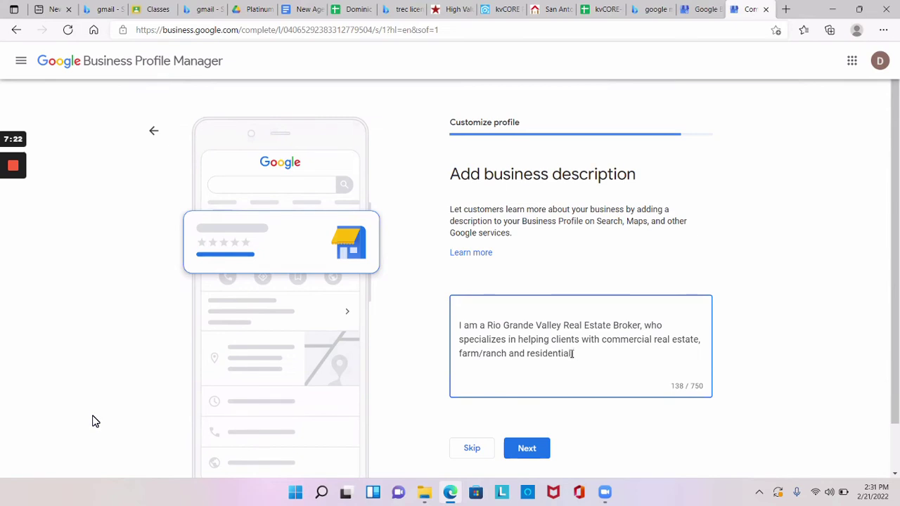
pyautogui.press('BackSpace')
pyautogui.press('BackSpace')
pyautogui.press('BackSpace')
pyautogui.press('BackSpace')
pyautogui.press('BackSpace')
pyautogui.press('BackSpace')
pyautogui.press('BackSpace')
pyautogui.press('BackSpace')
pyautogui.press('BackSpace')
pyautogui.press('BackSpace')
pyautogui.press('BackSpace')
pyautogui.press('BackSpace')
pyautogui.press('BackSpace')
pyautogui.press('BackSpace')
pyautogui.press('BackSpace')
pyautogui.press('BackSpace')
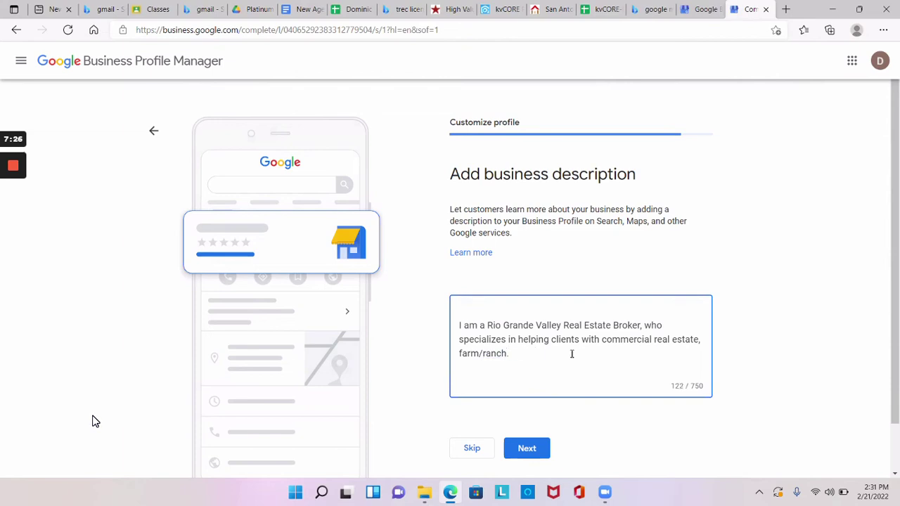
pyautogui.write('.')
pyautogui.click(700, 341)
pyautogui.press('BackSpace')
pyautogui.write('and')
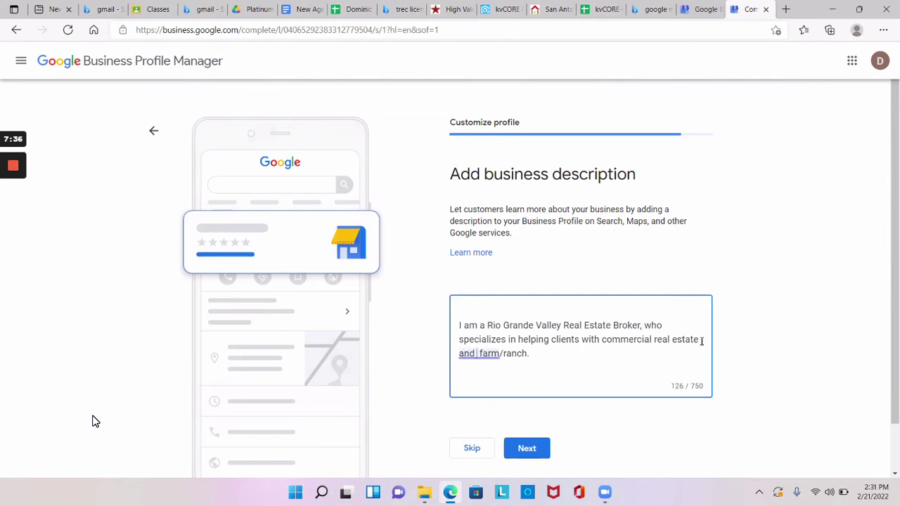
pyautogui.press('BackSpace')
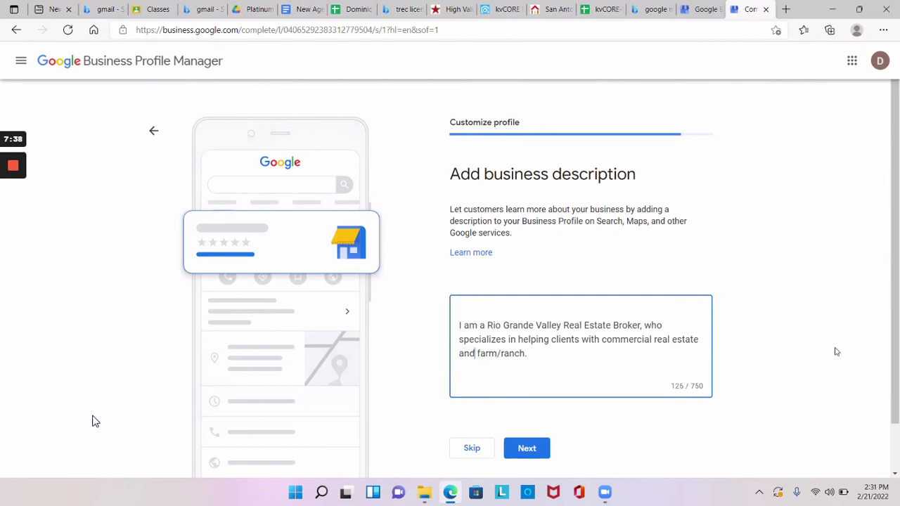
pyautogui.click(545, 353)
# - Save the description, skip the photos and $500 ad credit offers, and finish profile setup
pyautogui.click(518, 450)
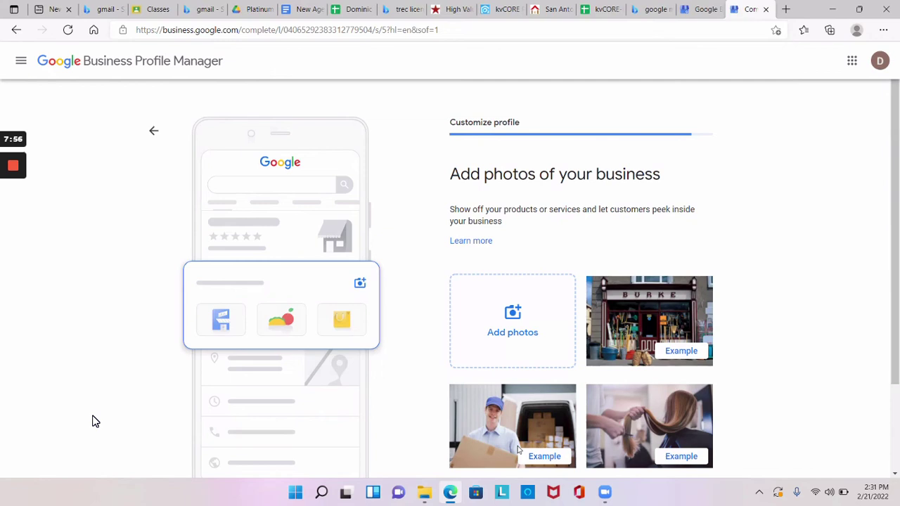
pyautogui.scroll(-2, 518, 450)
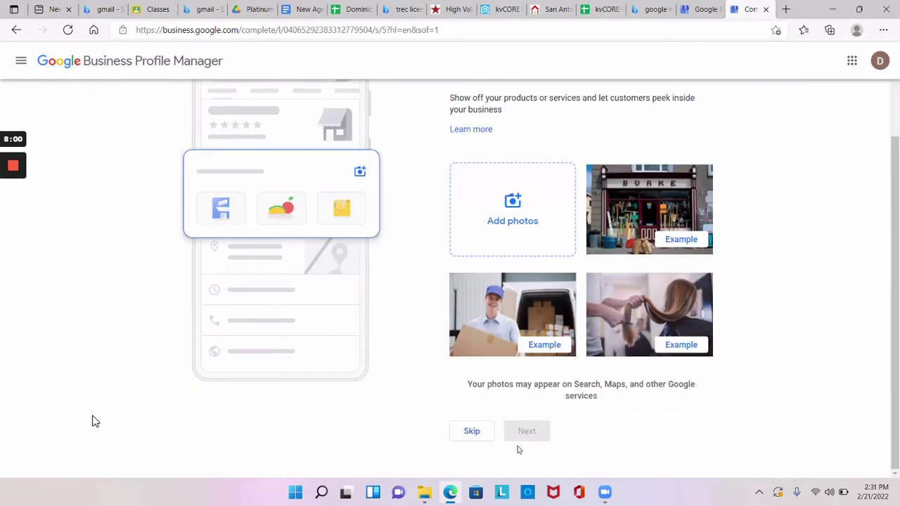
pyautogui.press('Return')
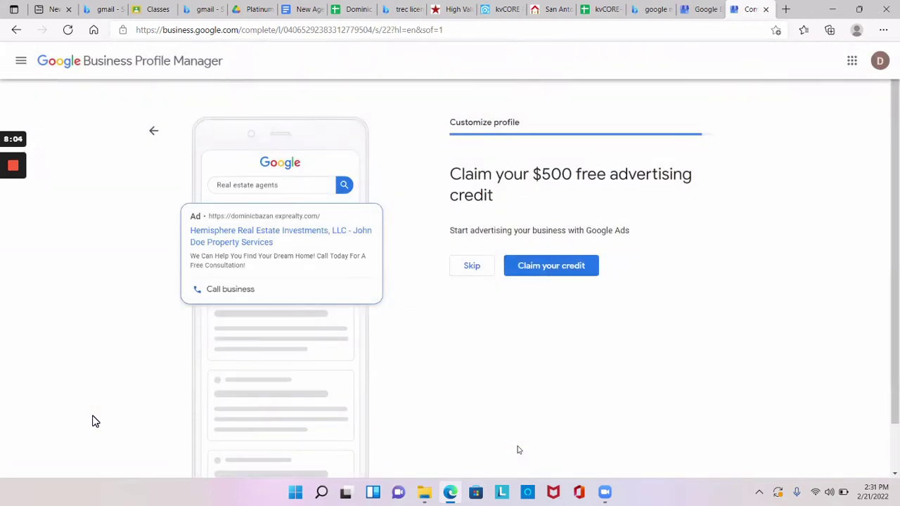
pyautogui.press('Return')
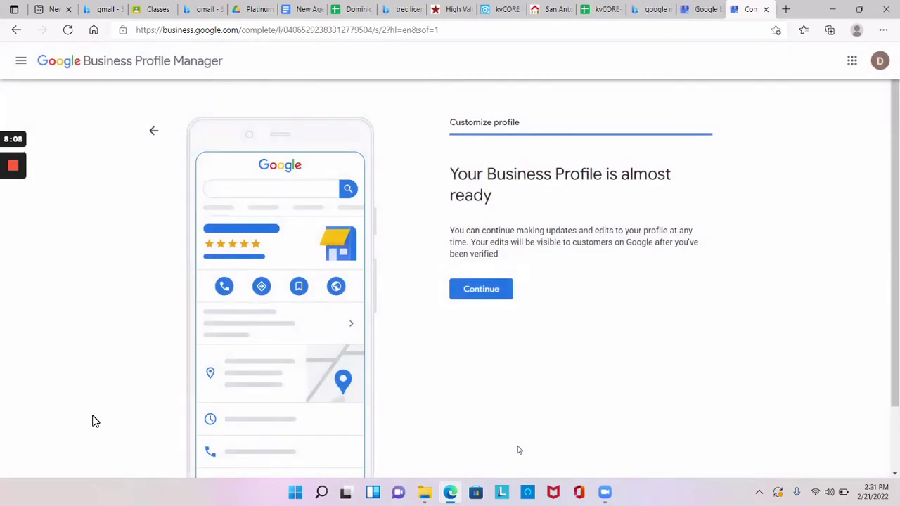
pyautogui.press('Return')
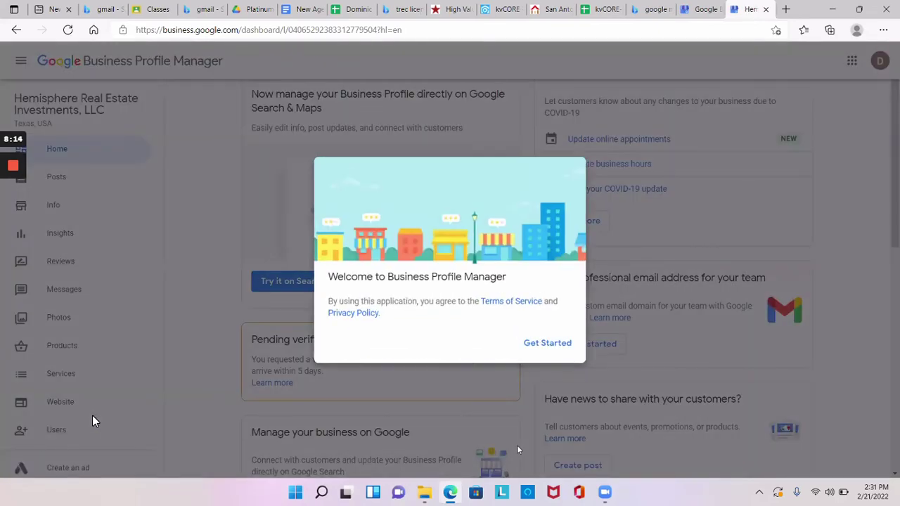
# - Dismiss the welcome dialog and scroll down the Hemisphere Real Estate Investments, LLC dashboard
pyautogui.press('Return')
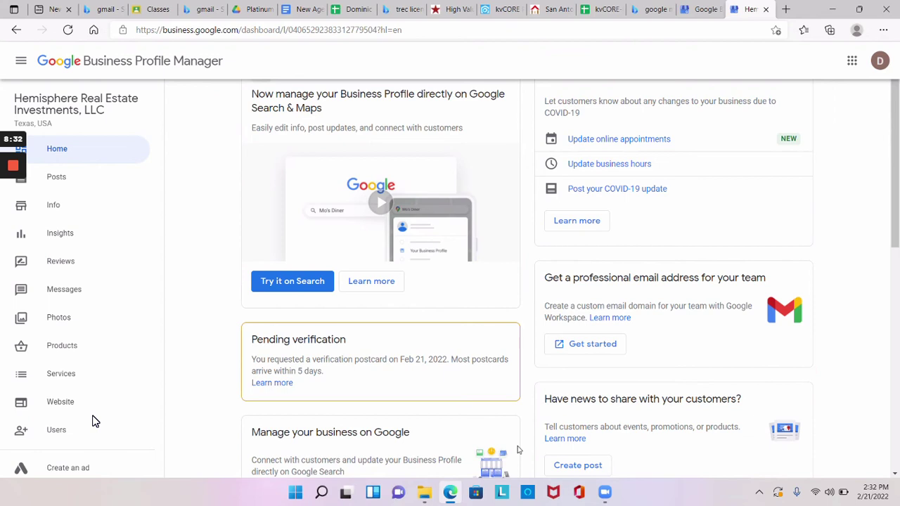
pyautogui.scroll(-2, 518, 450)
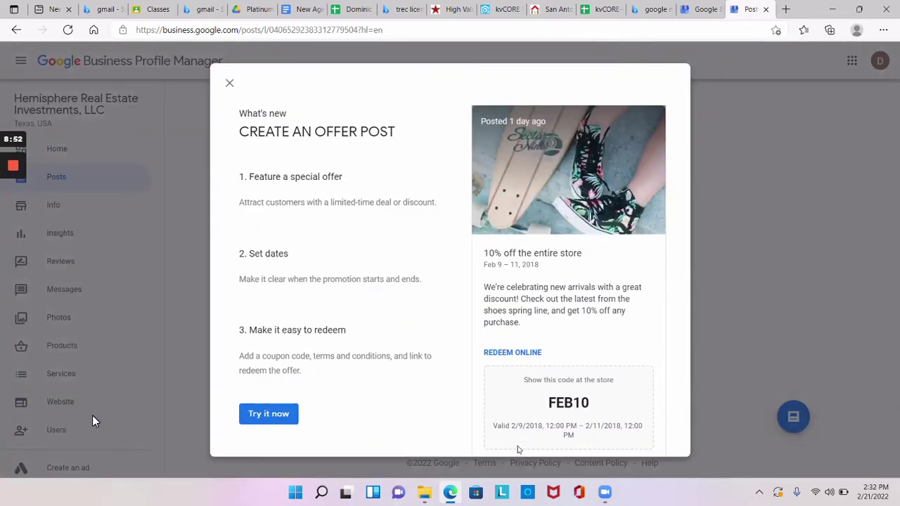
# - Close the offer-post introduction and bring up an empty What's New post form
pyautogui.click(94, 420)
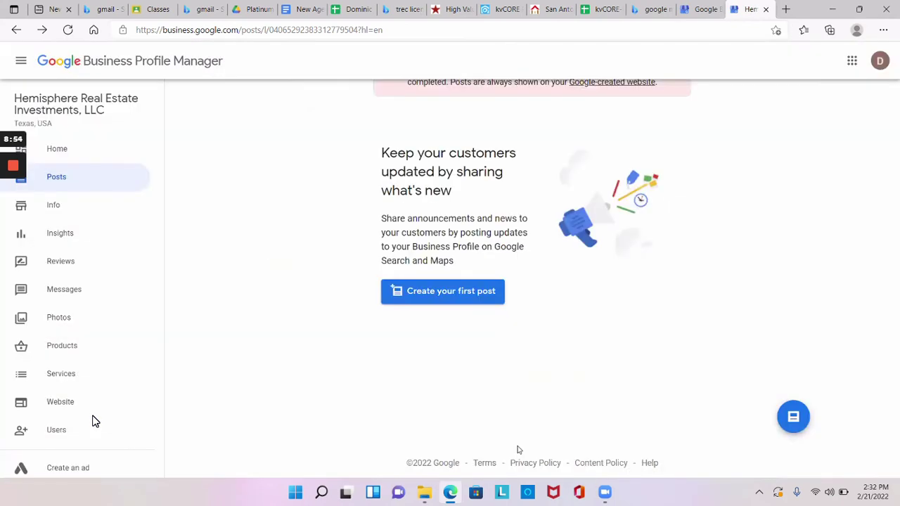
pyautogui.hotkey('alt', 'Right')
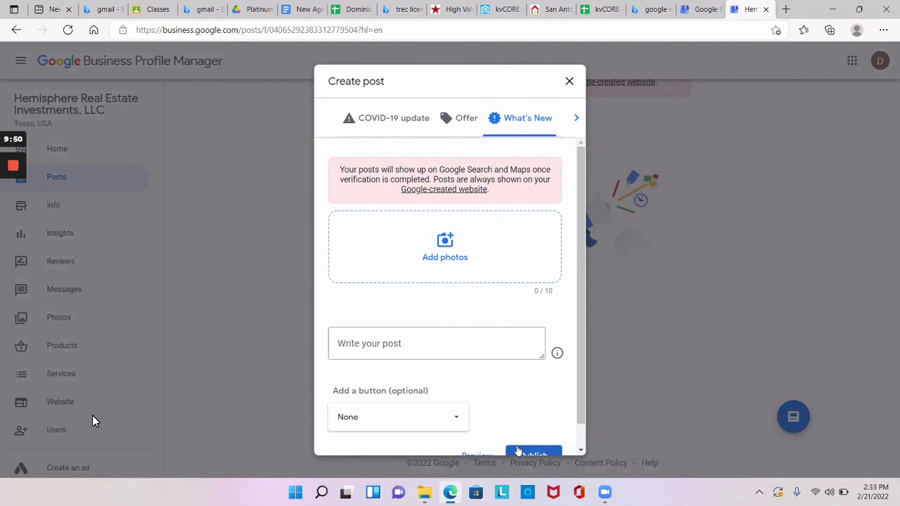
pyautogui.scroll(-1, 518, 450)
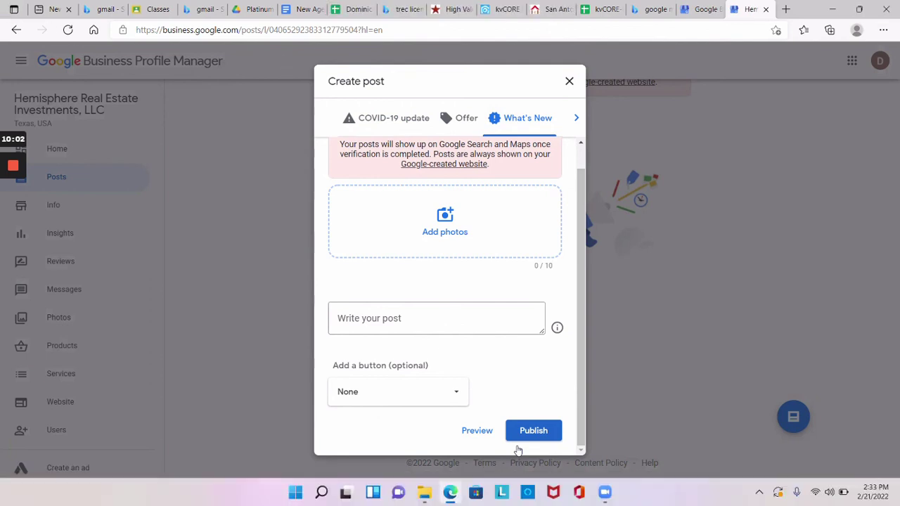
pyautogui.click(461, 482)
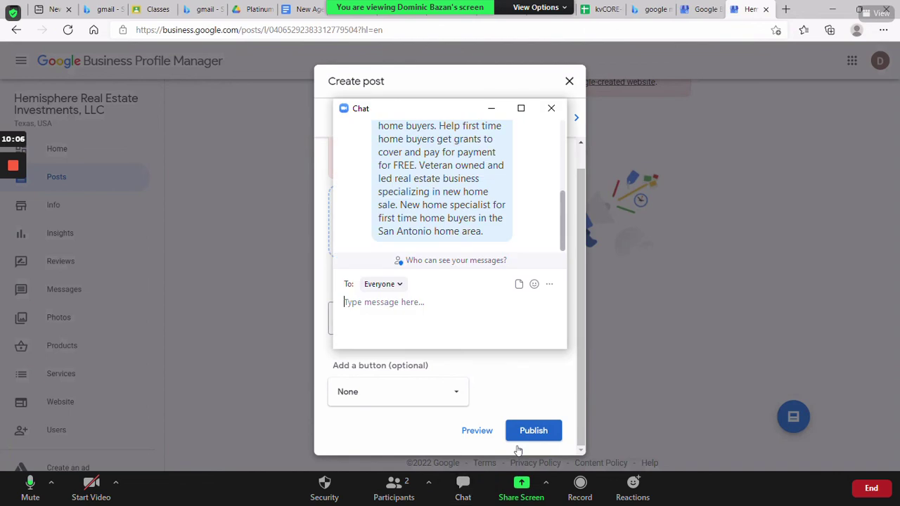
pyautogui.write('https://dlvrit.com/pricing/')
pyautogui.press('Return')
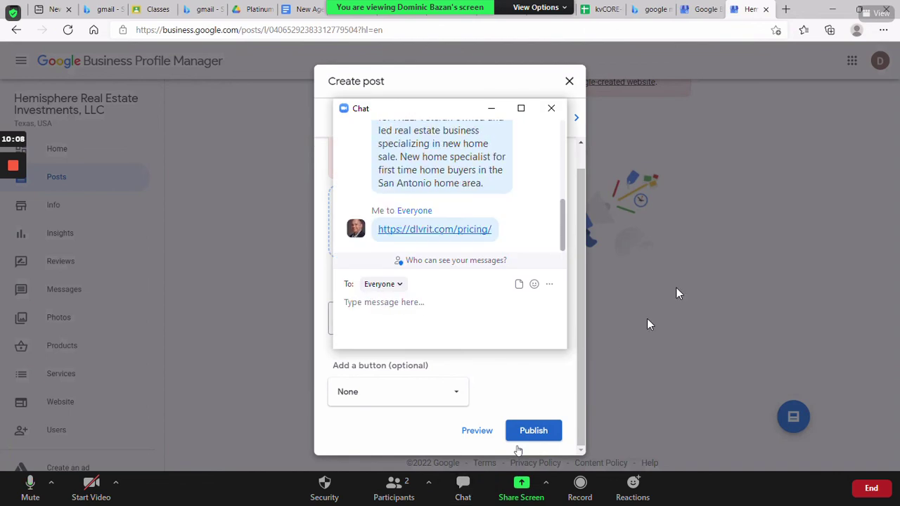
pyautogui.click(551, 108)
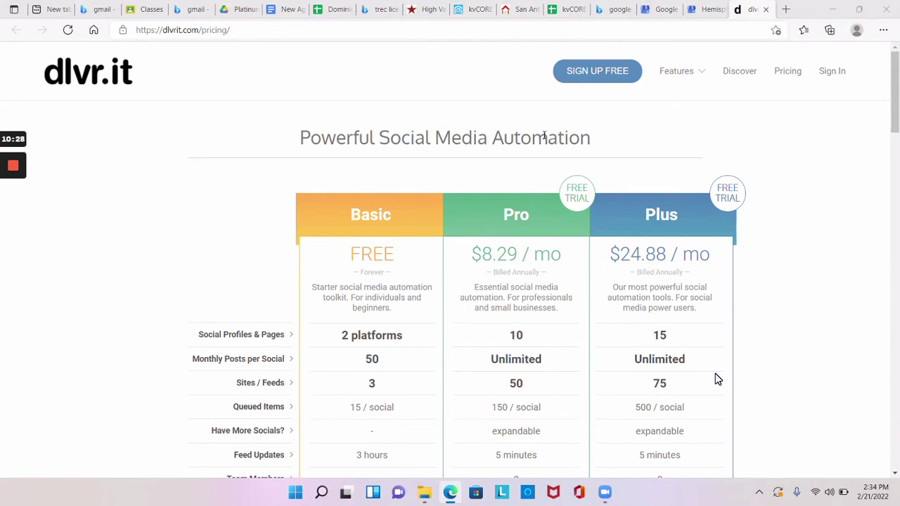
# - Bookmark the dlvr.it pricing page to the Favorites bar as 'dlvr.it - Pricing and Plans'
pyautogui.scroll(-3, 717, 379)
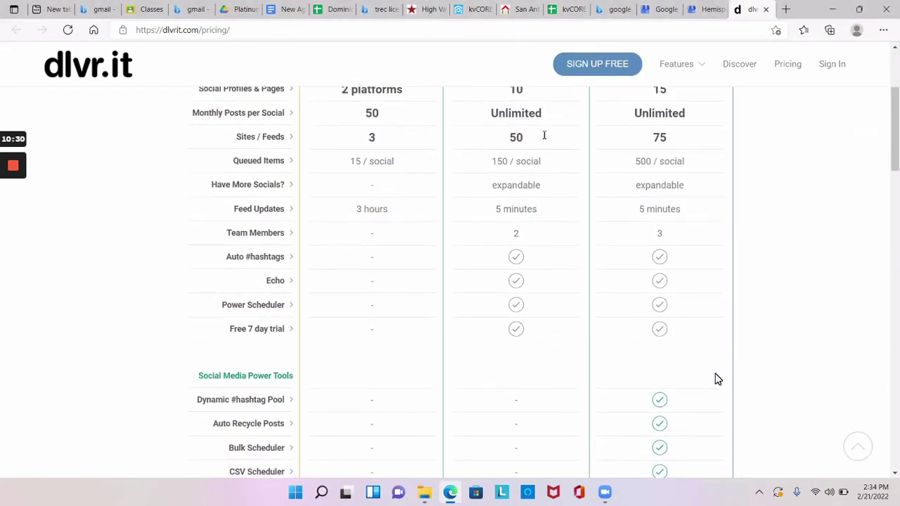
pyautogui.scroll(-3, 717, 380)
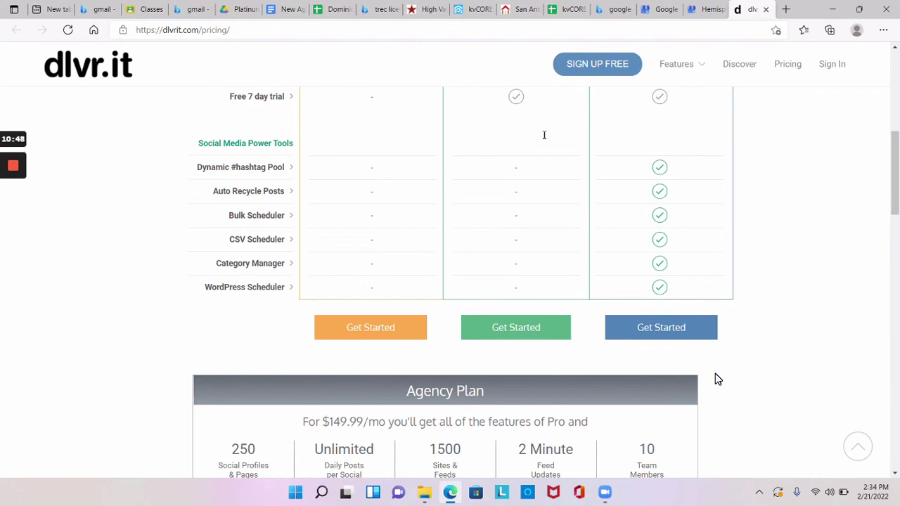
pyautogui.hotkey('ctrl', 'd')
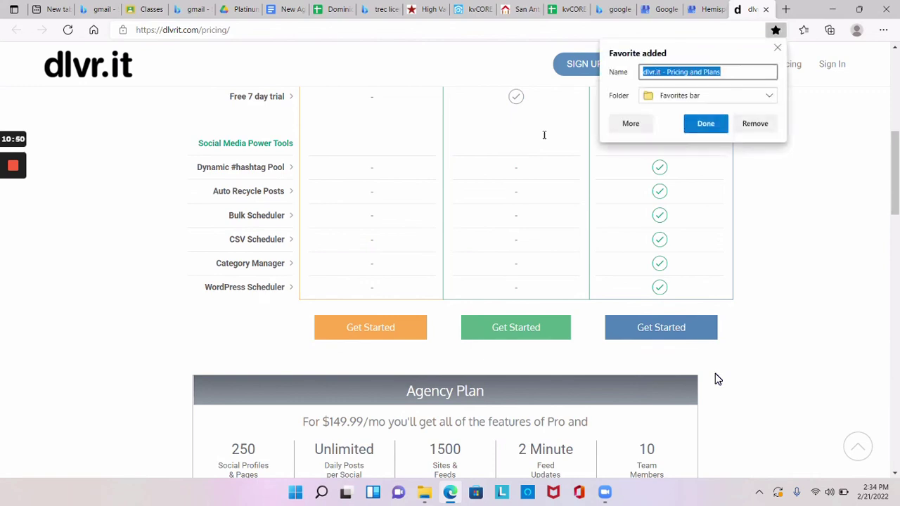
pyautogui.press('Return')
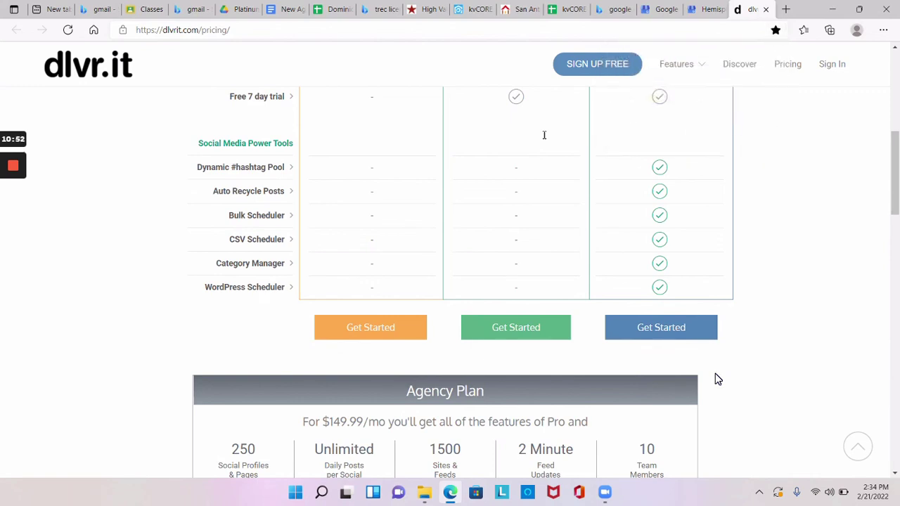